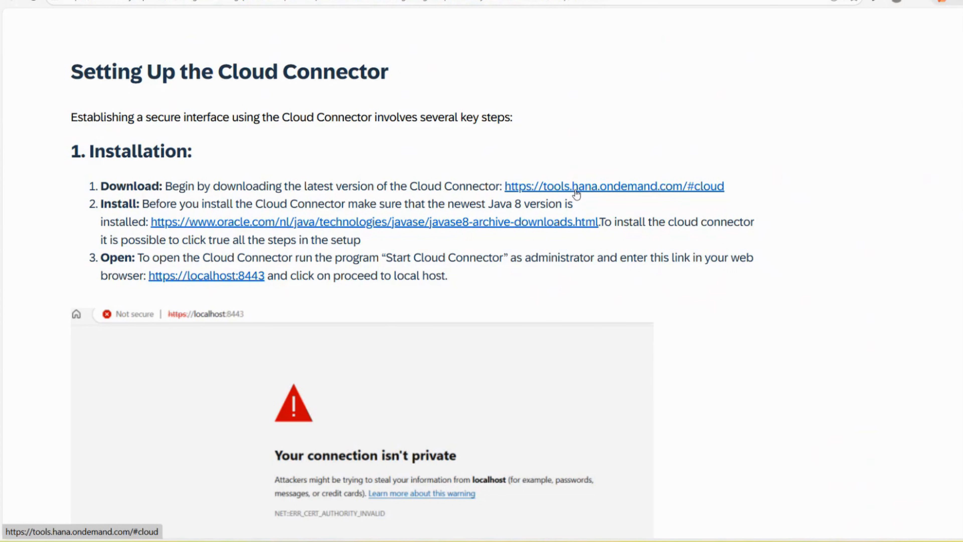
# Open the tools.hana.ondemand.com and Java 8 archive links in new tabs, then view SAP Development Tools
pyautogui.rightClick(575, 192)
pyautogui.click(604, 207)
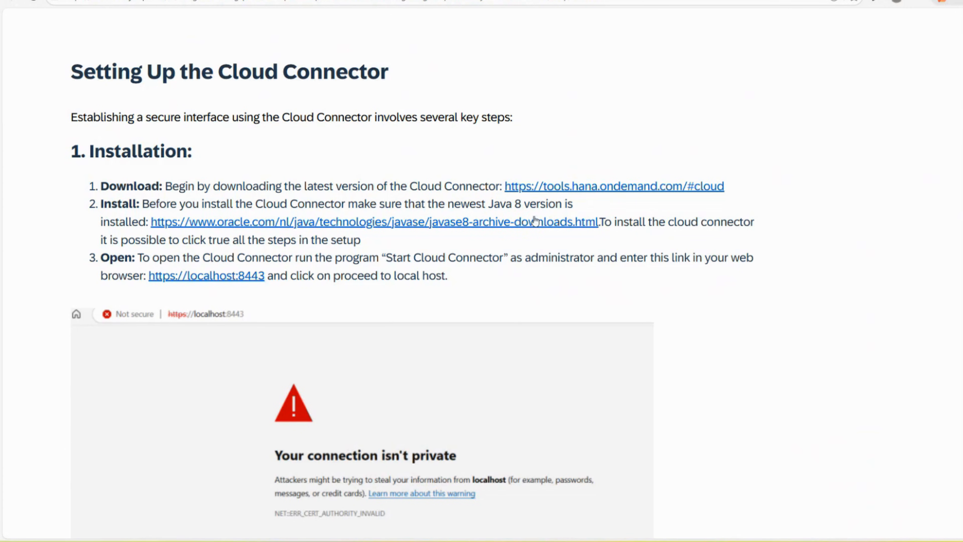
pyautogui.rightClick(469, 228)
pyautogui.click(500, 241)
pyautogui.click(546, 0)
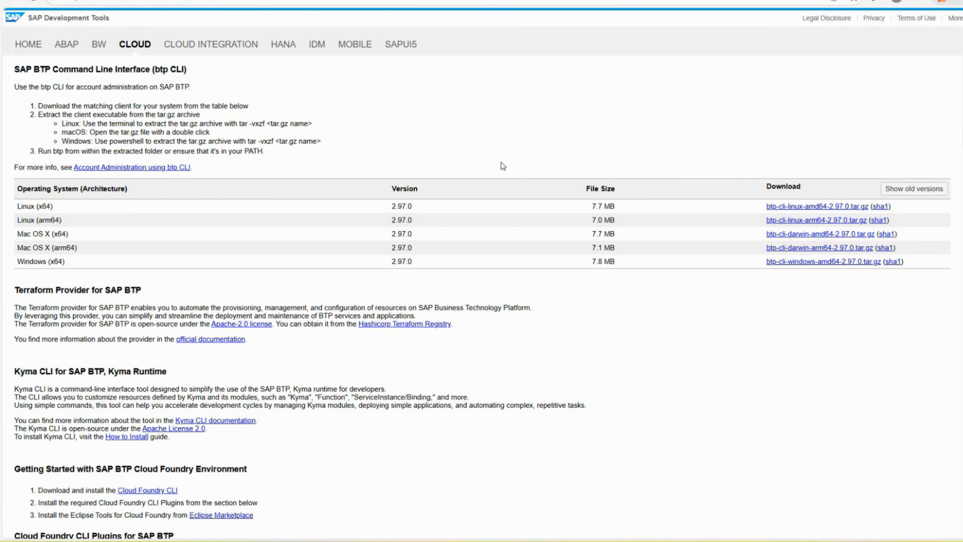
# Scroll the Cloud page past the CLI and CAP Console sections to the Cloud Connector 2.18.2 downloads
pyautogui.scroll(-6, 482, 296)
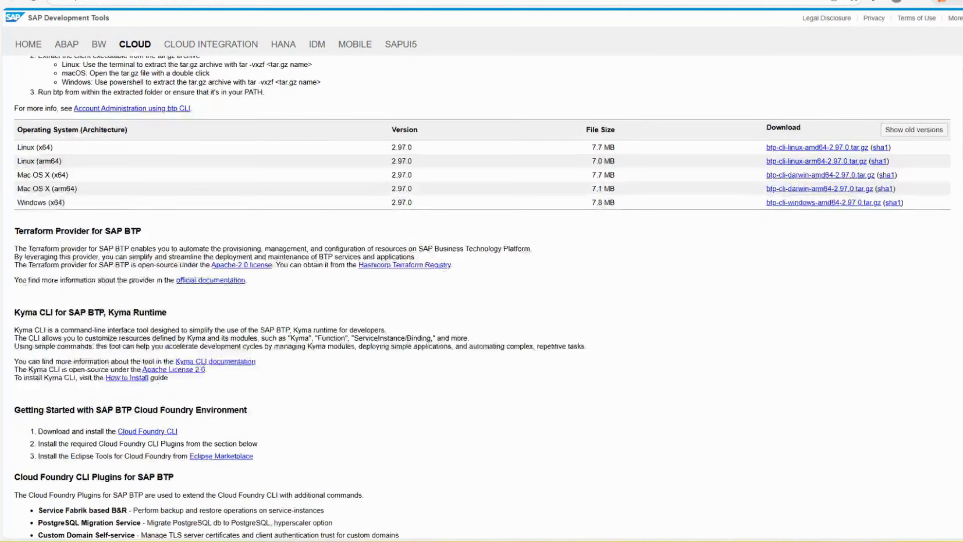
pyautogui.scroll(-6, 481, 296)
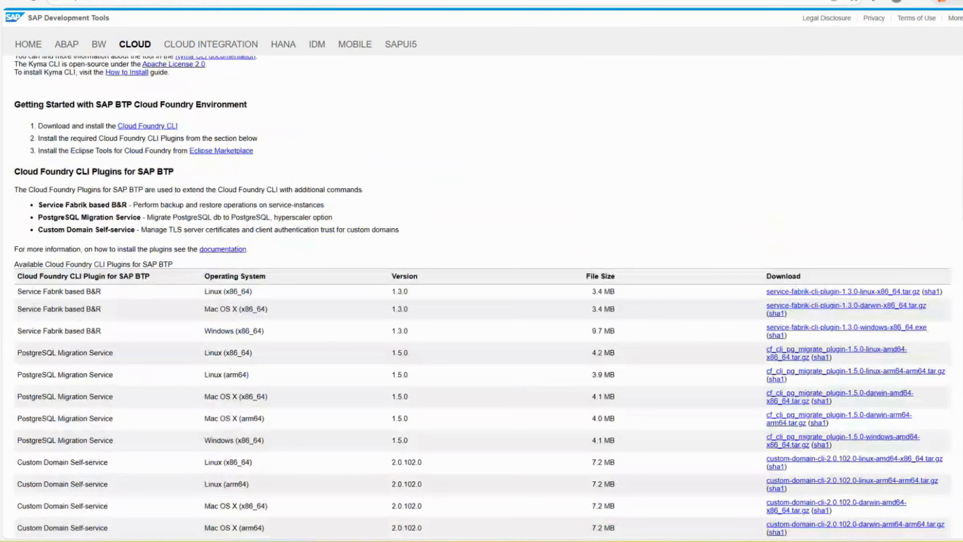
pyautogui.scroll(-8, 481, 296)
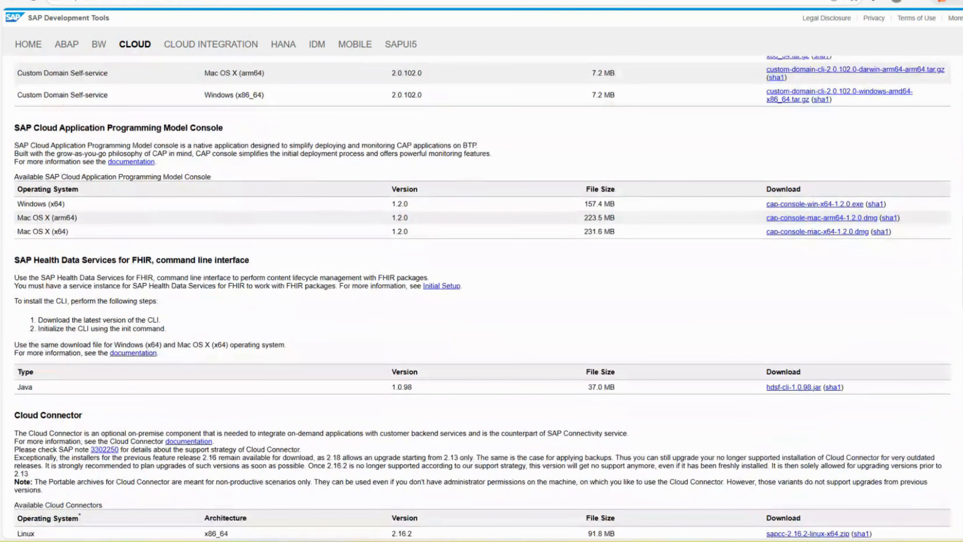
pyautogui.scroll(-1, 481, 296)
pyautogui.moveTo(19, 125); pyautogui.dragTo(208, 120)
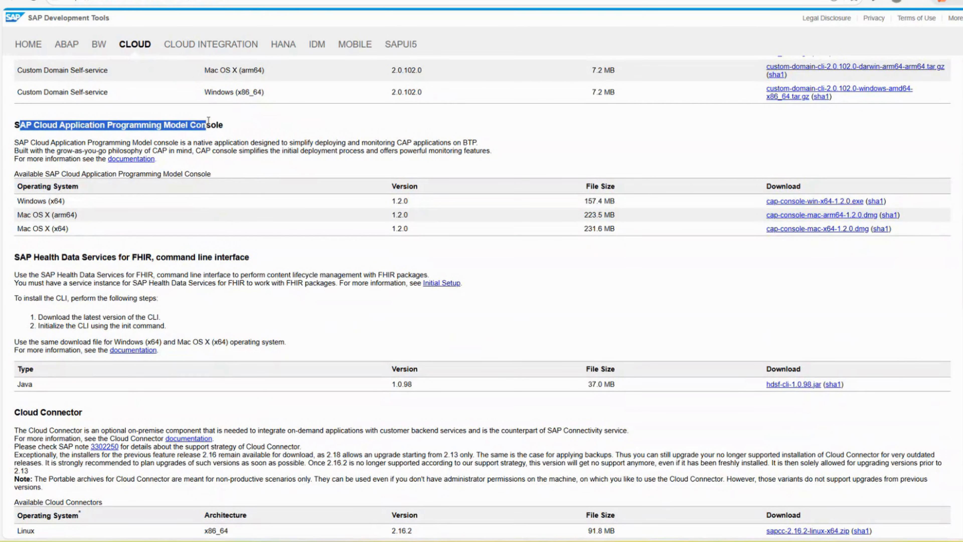
pyautogui.click(238, 266)
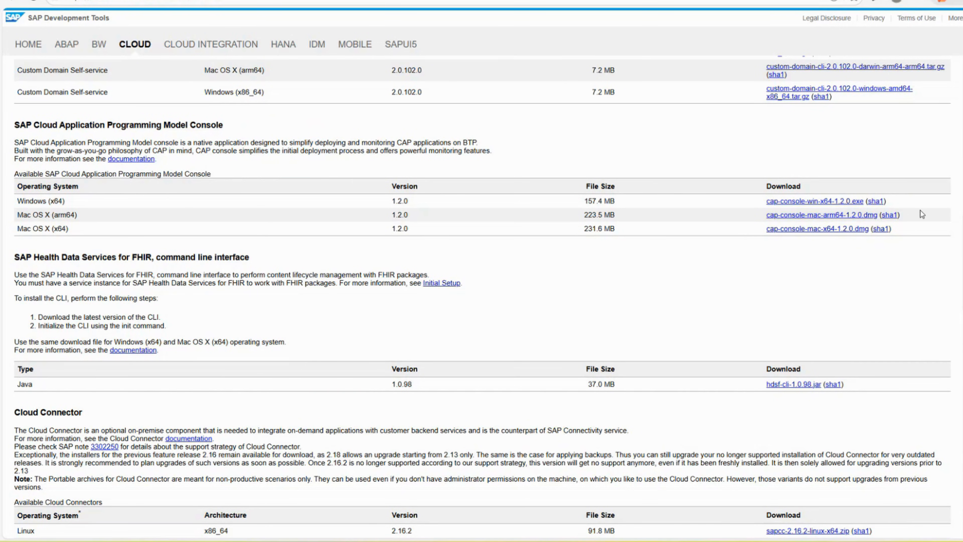
pyautogui.scroll(-6, 920, 211)
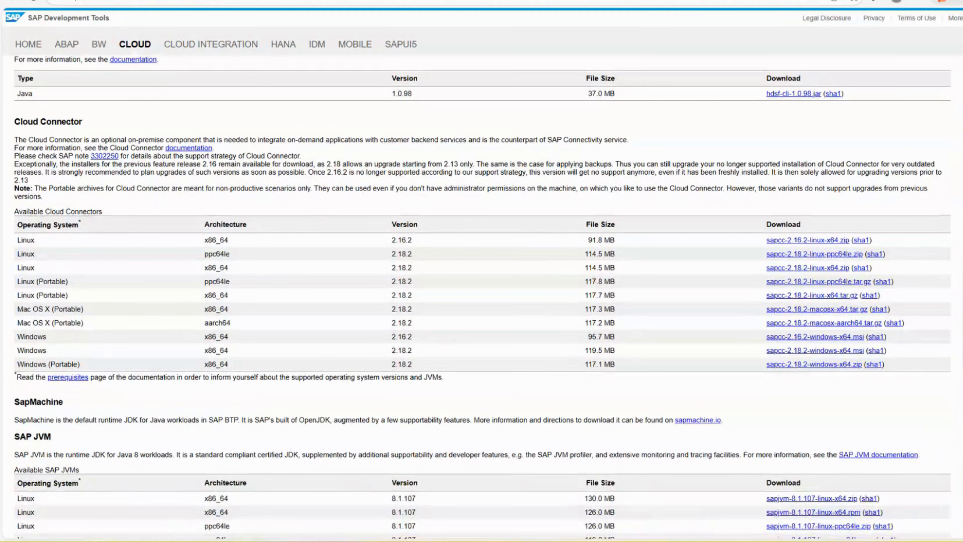
pyautogui.moveTo(20, 121); pyautogui.dragTo(29, 123)
# On the Oracle Java archive, scroll to the JDK 8u202 jdk-8u202-windows-x64.exe (211.58 MB) row
pyautogui.click(429, 1)
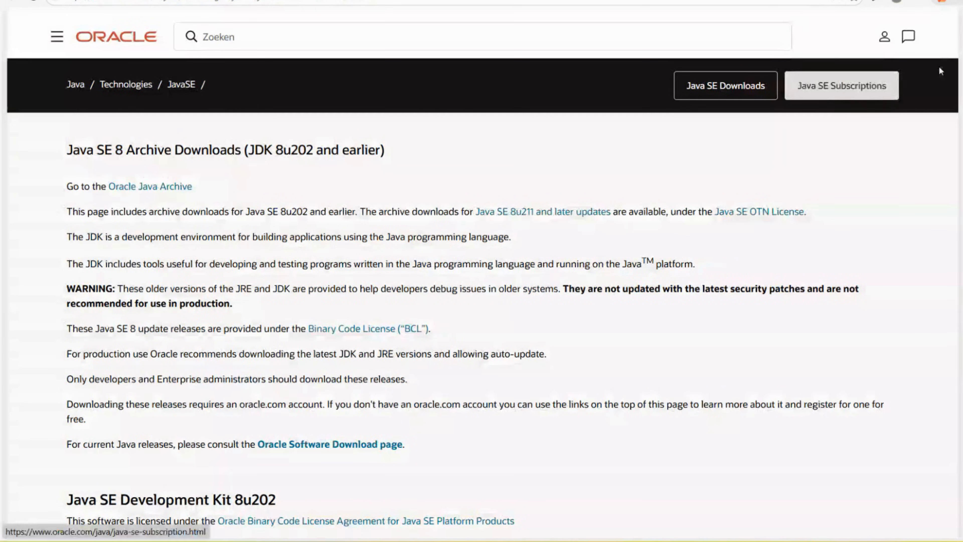
pyautogui.scroll(-20, 482, 273)
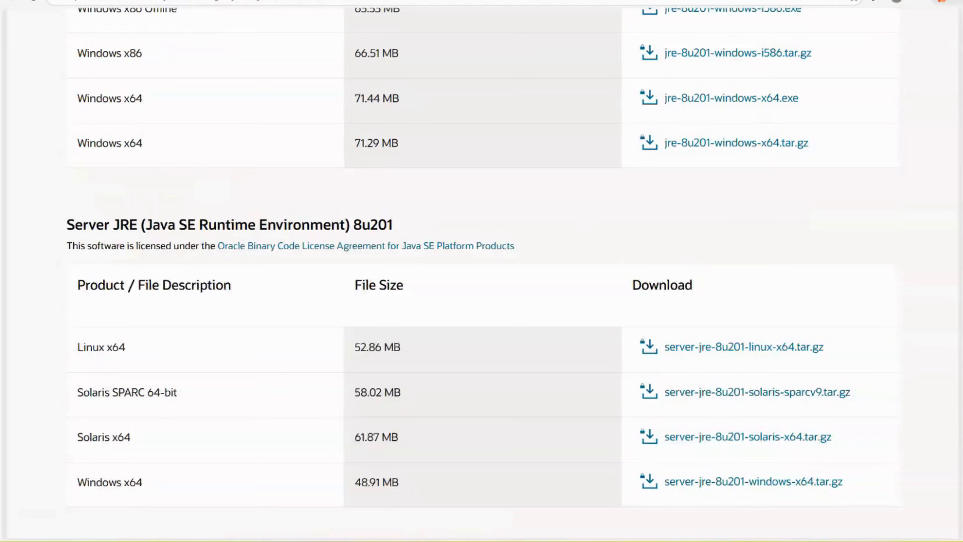
pyautogui.scroll(16, 482, 273)
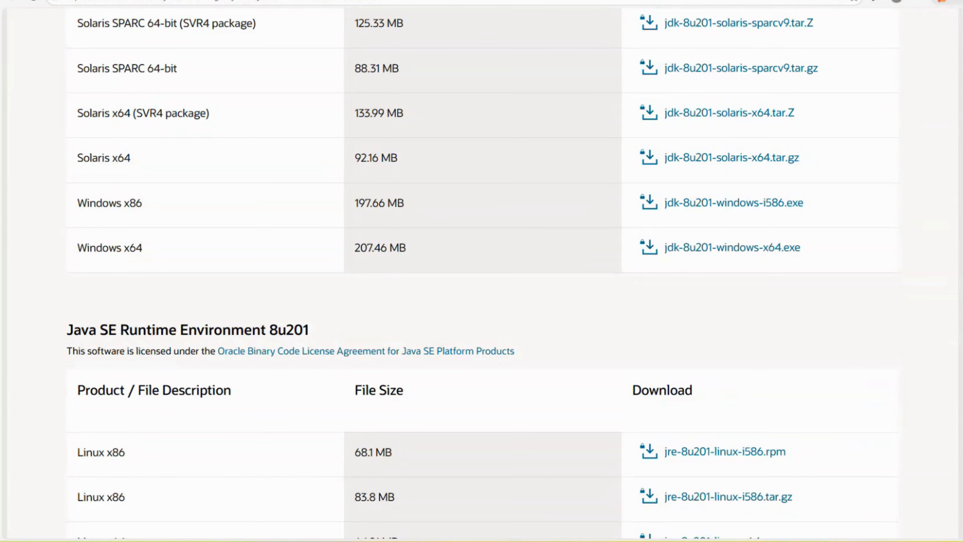
pyautogui.scroll(18, 482, 273)
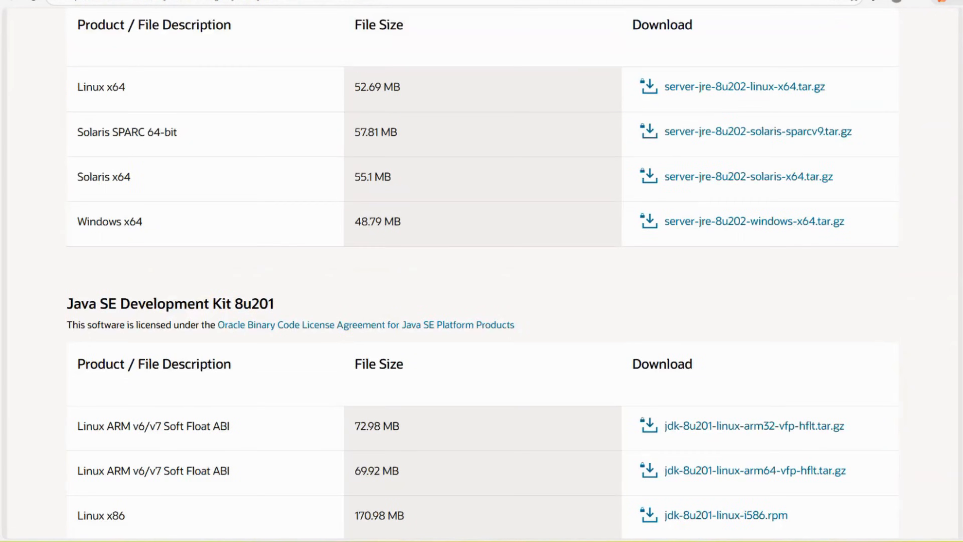
pyautogui.scroll(20, 482, 273)
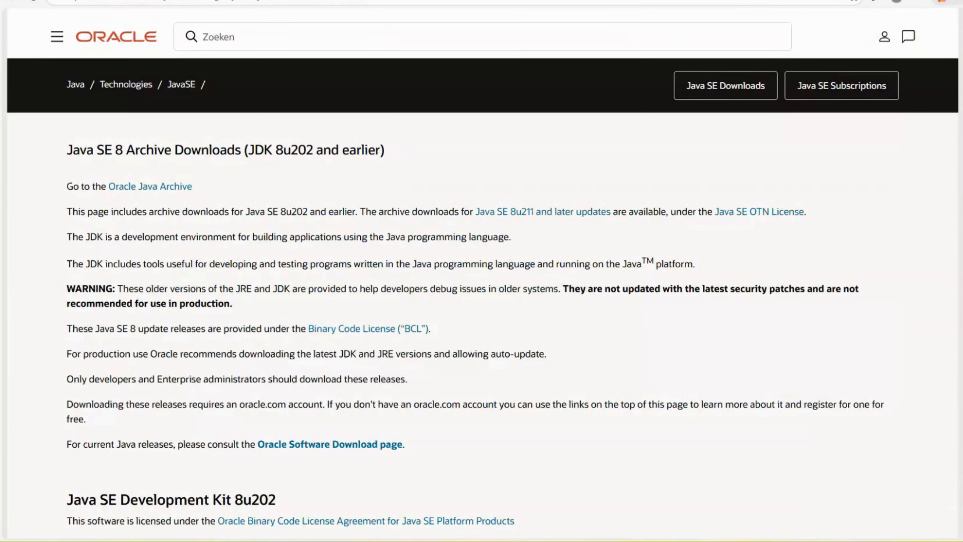
pyautogui.scroll(-6, 663, 343)
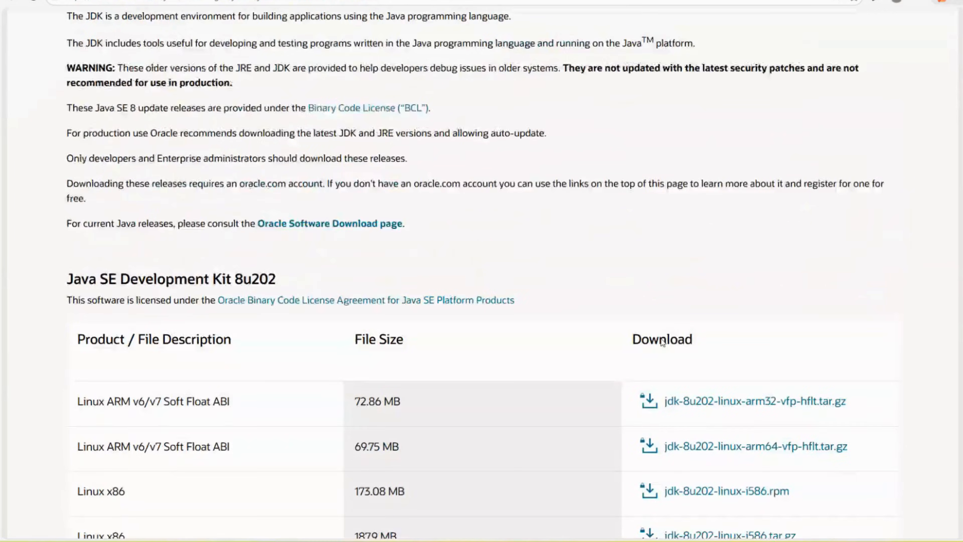
pyautogui.scroll(-8, 663, 343)
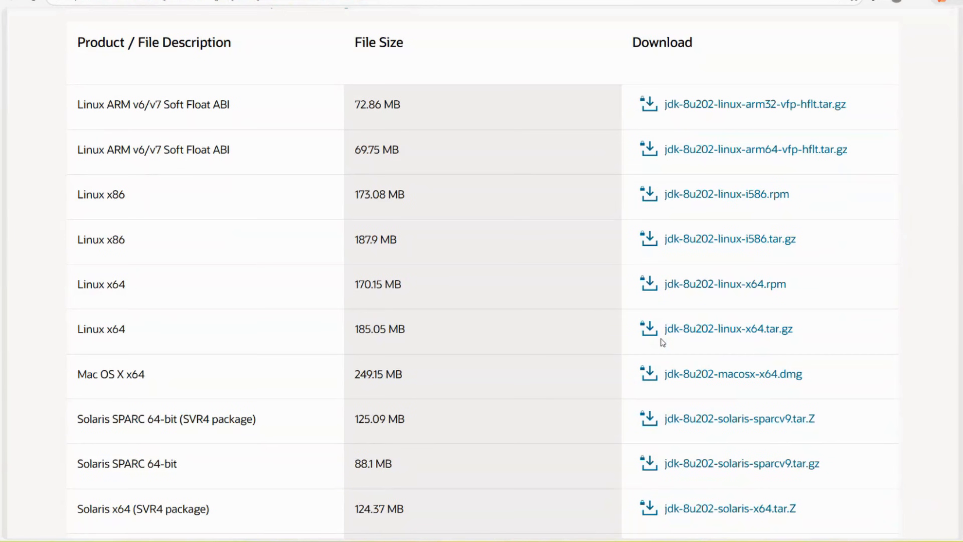
pyautogui.scroll(-5, 663, 342)
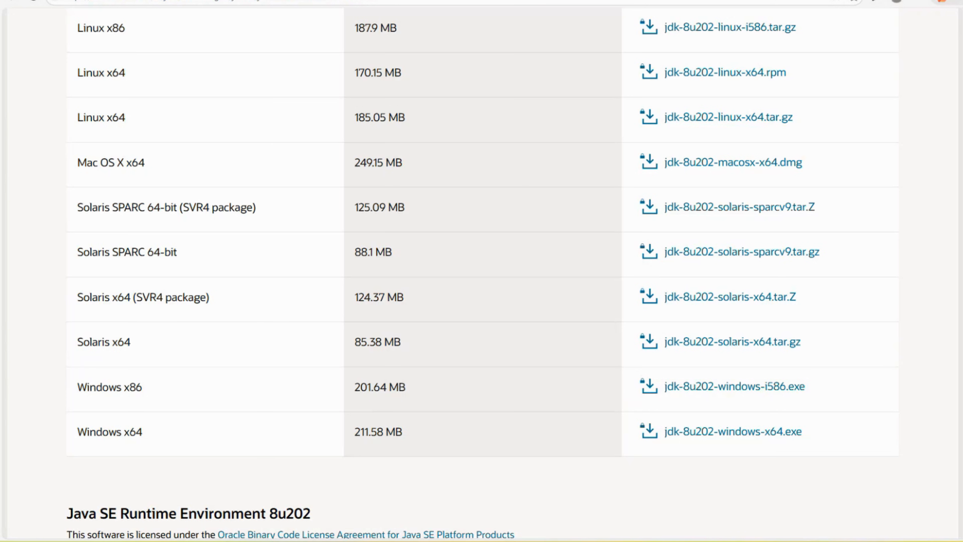
# Run java -version in Command Prompt, confirming Java 1.8.0_481, then close the window
pyautogui.press('super+s')
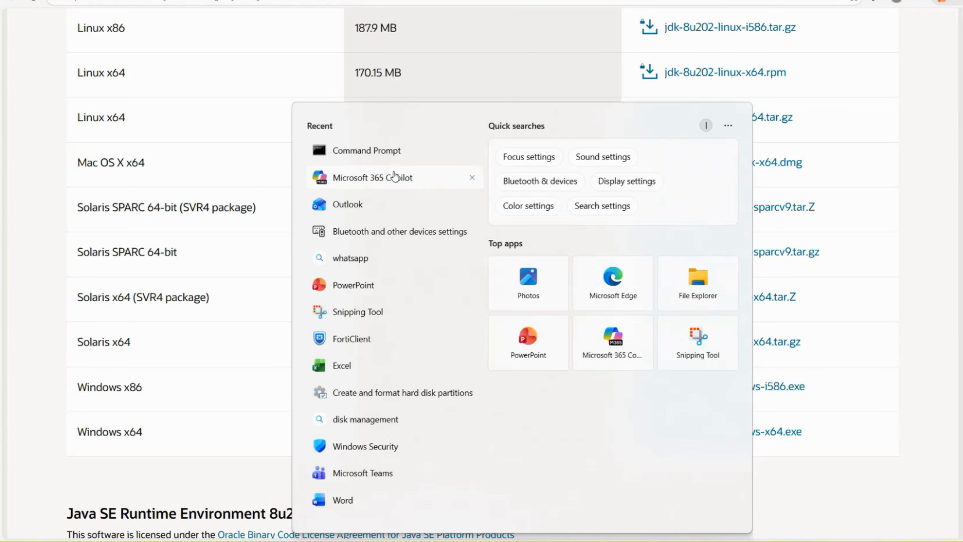
pyautogui.click(366, 151)
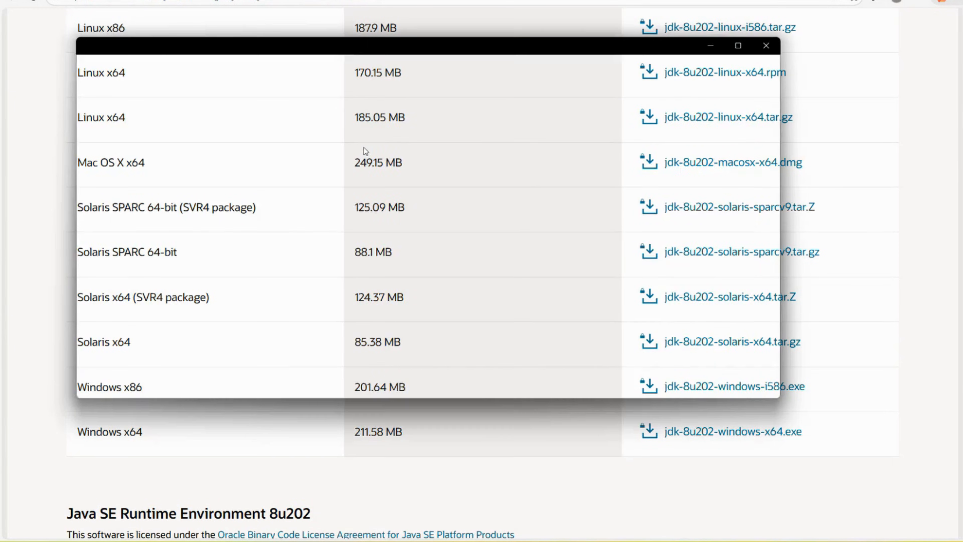
pyautogui.write('jav')
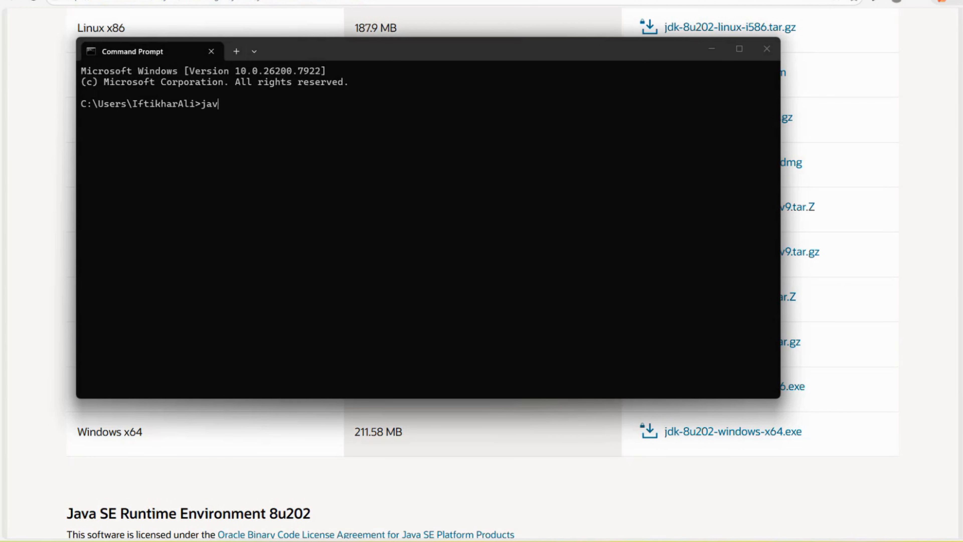
pyautogui.write('a -version')
pyautogui.press('Return')
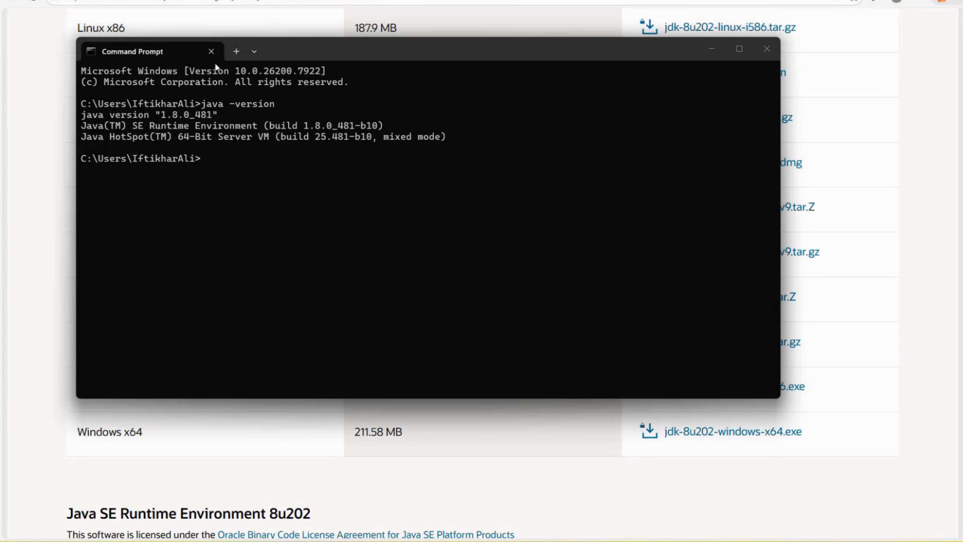
pyautogui.click(211, 52)
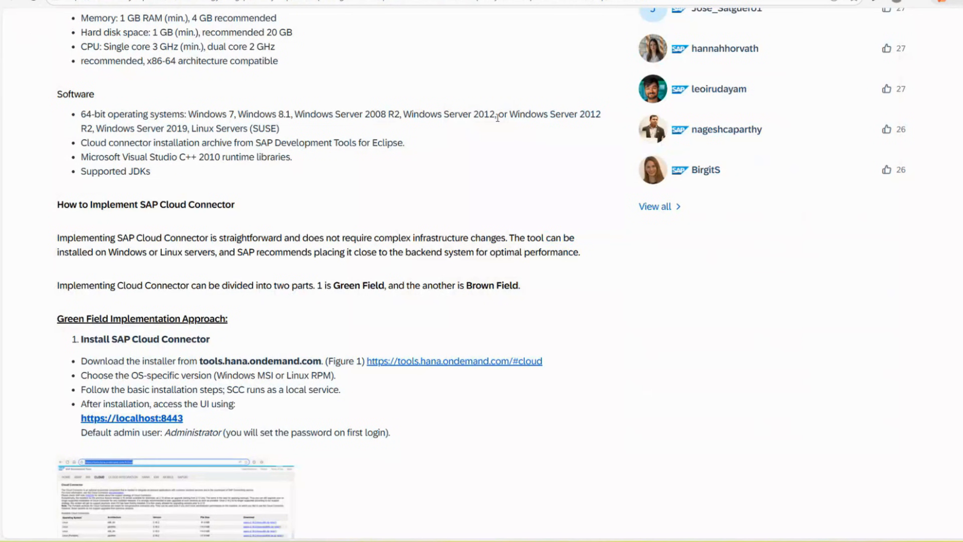
pyautogui.click(124, 419)
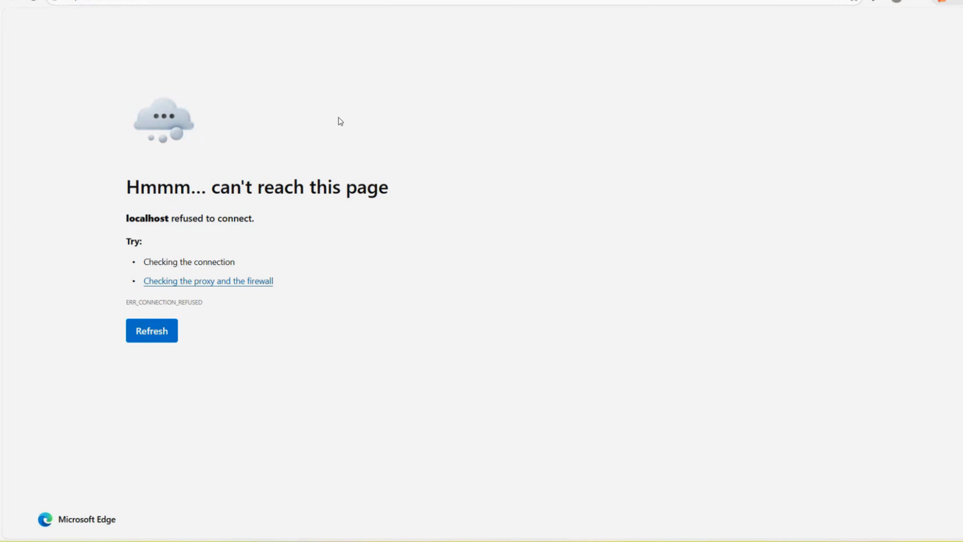
pyautogui.press('super+d')
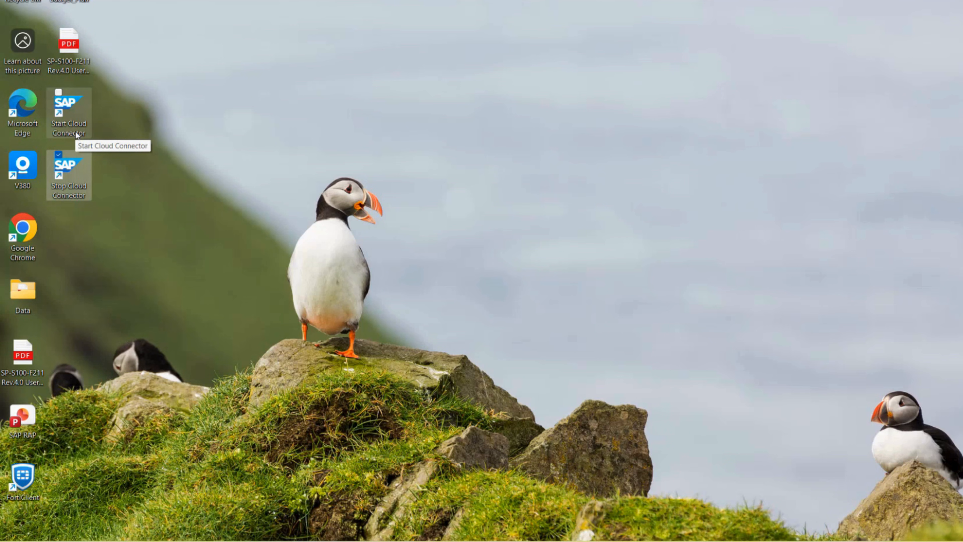
# Launch the Cloud Connector service from its Start Cloud Connector desktop shortcut
pyautogui.click(78, 110)
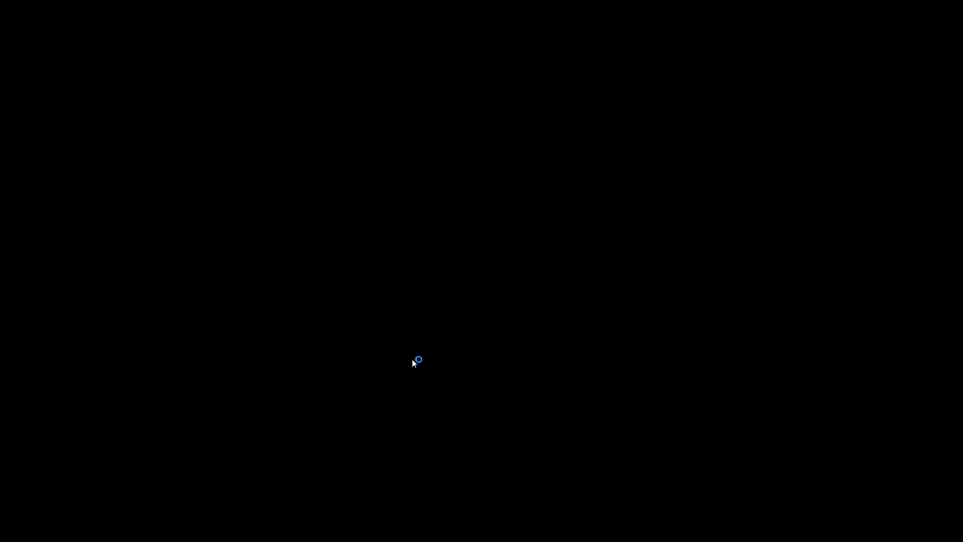
pyautogui.click(412, 359)
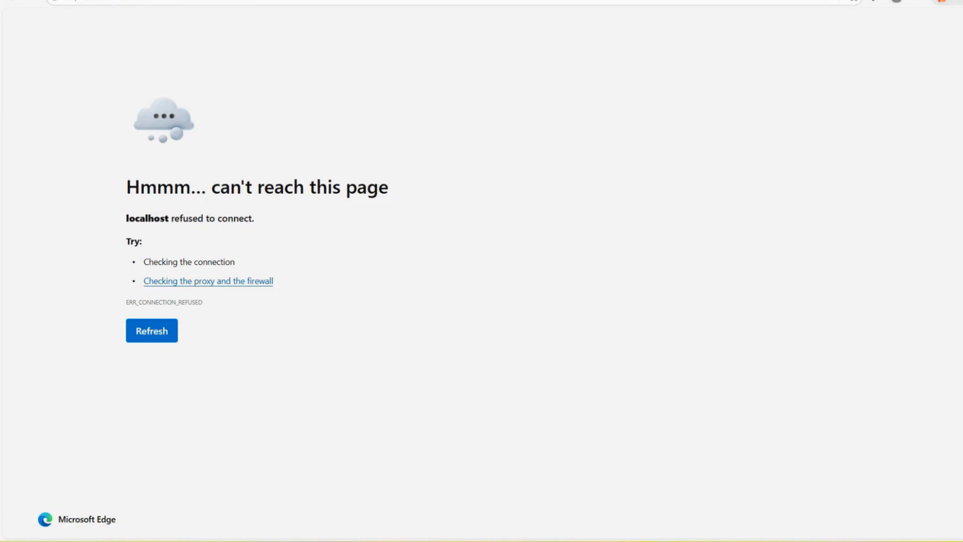
# Sign in through the BTP Trial > Trail Login favourite with saved credentials and choose the first account
pyautogui.hotkey('ctrl', 't')
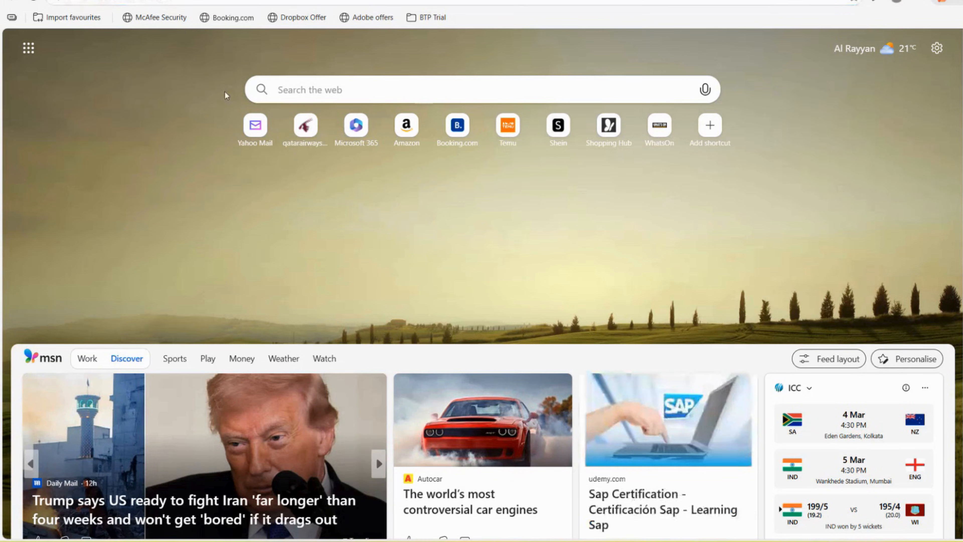
pyautogui.click(433, 20)
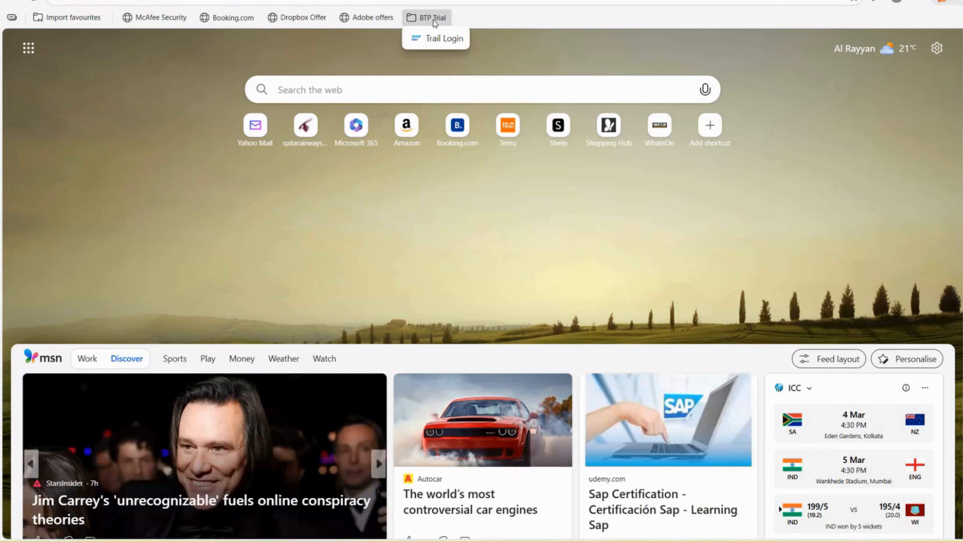
pyautogui.click(436, 39)
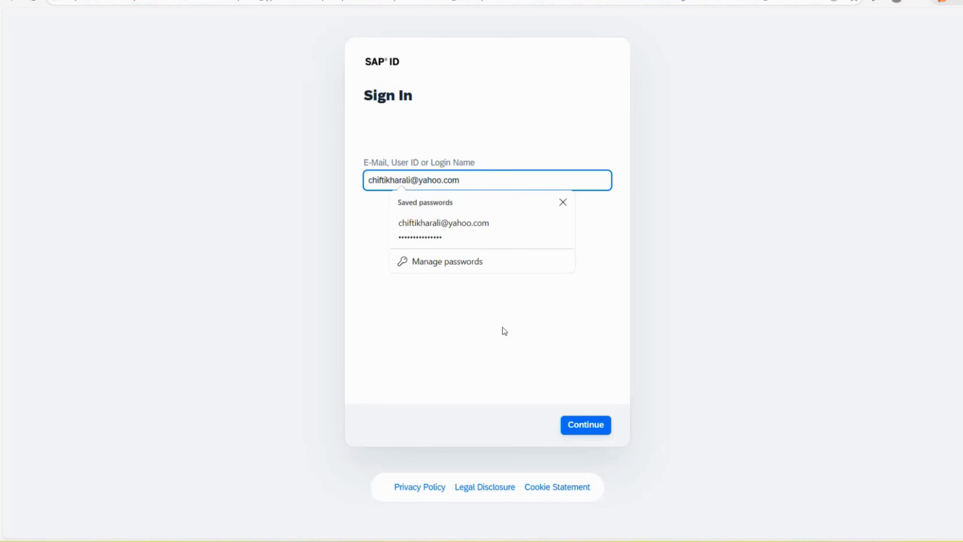
pyautogui.click(574, 432)
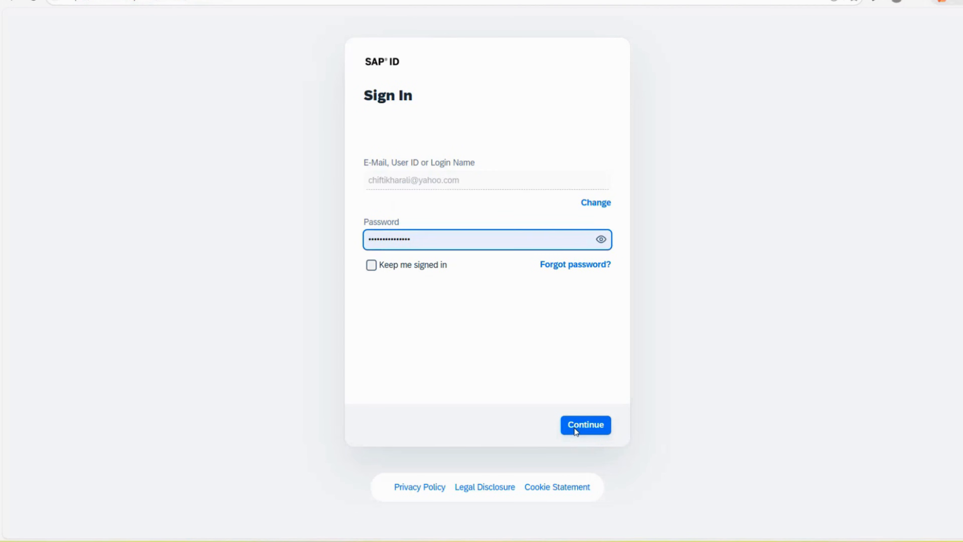
pyautogui.click(575, 432)
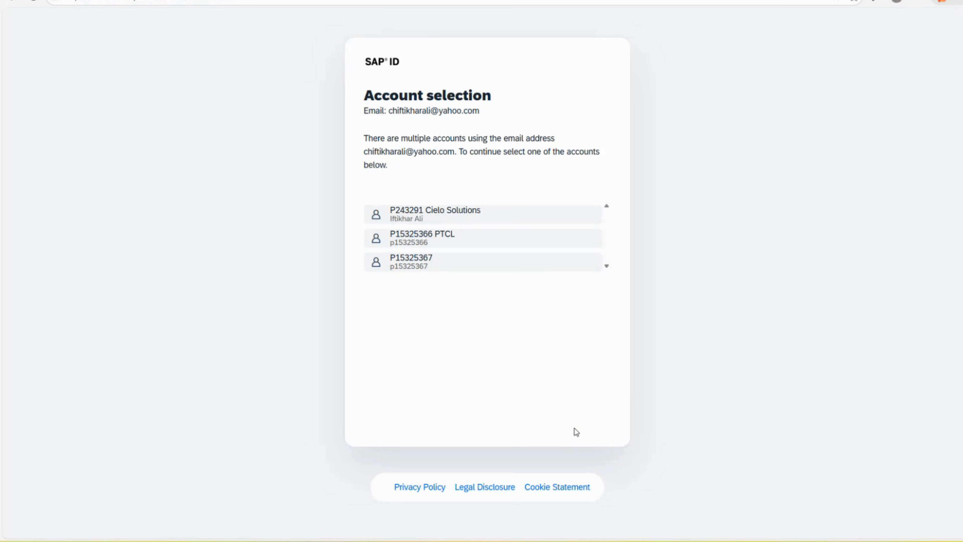
pyautogui.click(453, 211)
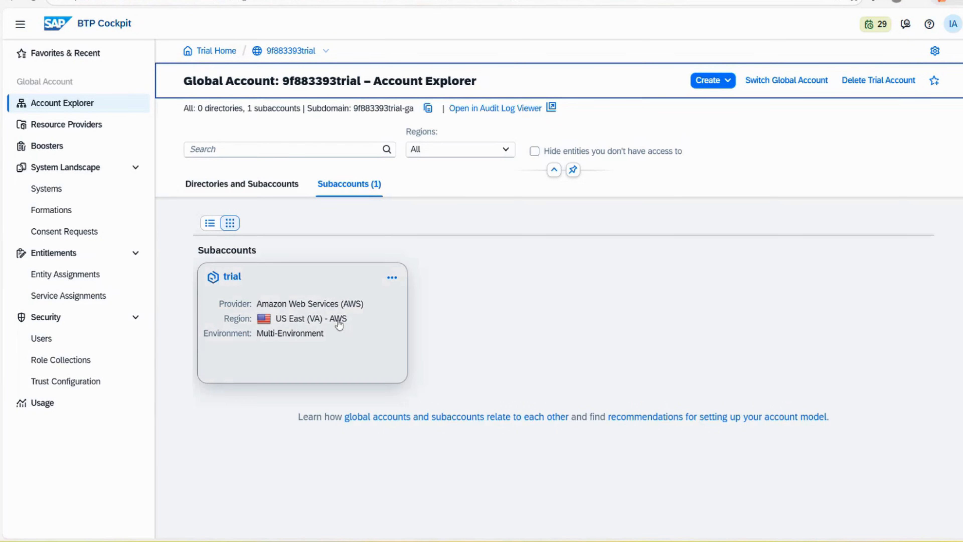
# Open the trial subaccount's Connectivity > Cloud Connectors page, showing none connected, then switch to the Cloud Connector tab
pyautogui.click(320, 314)
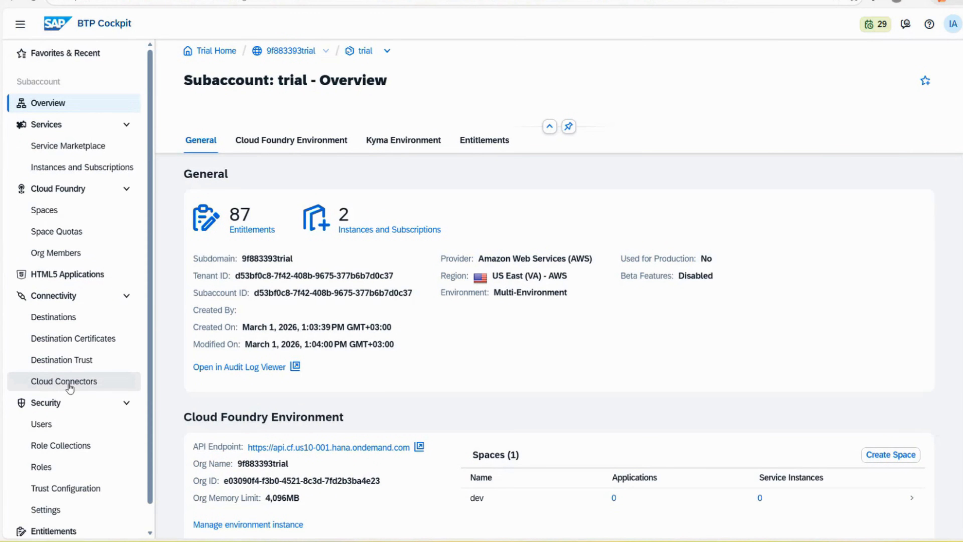
pyautogui.click(70, 387)
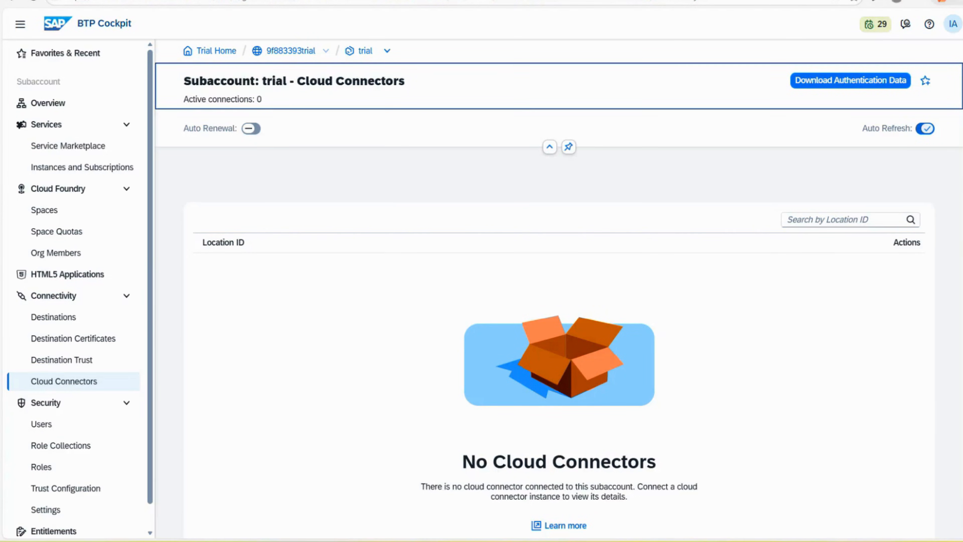
pyautogui.hotkey('ctrl', 'Tab')
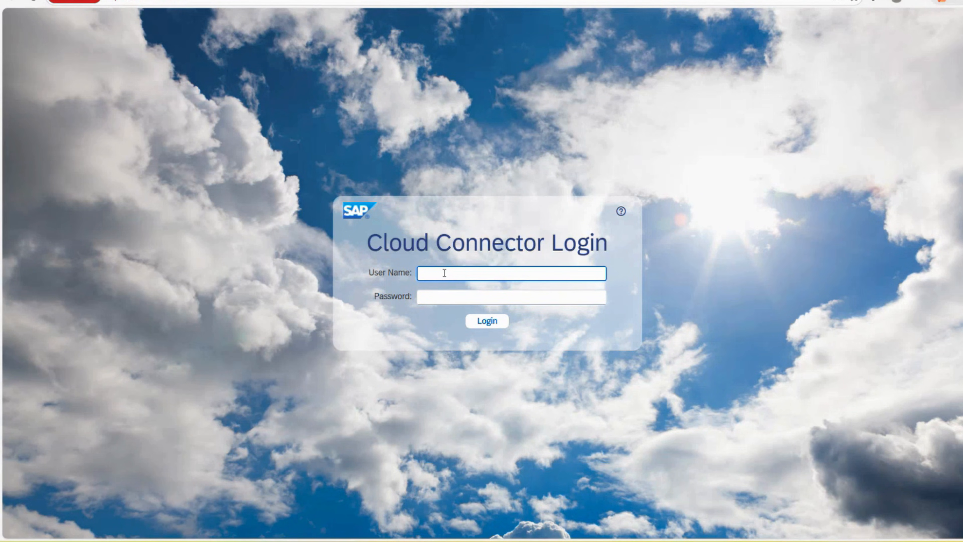
# Enter the administrator user name and password, check the password visibly, and log in to Cloud Connector
pyautogui.press('Tab')
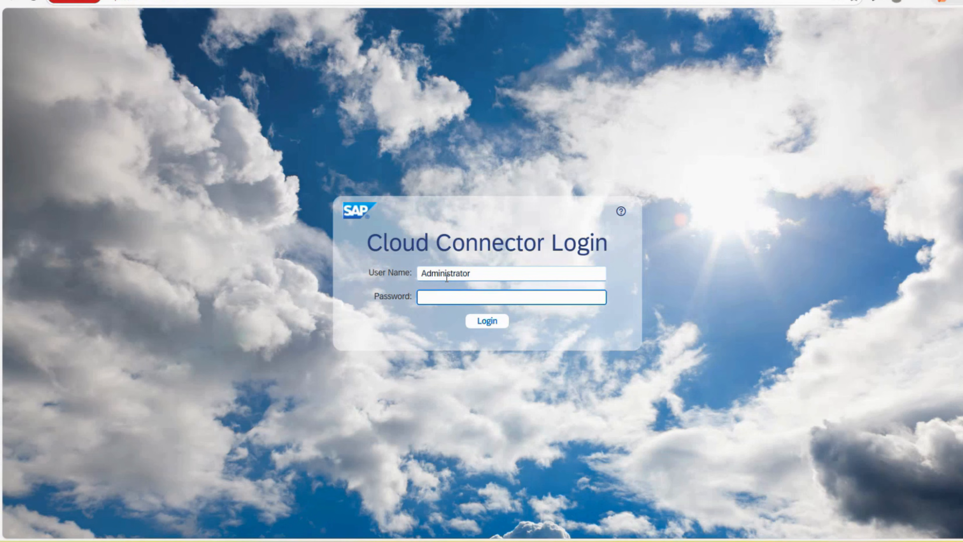
pyautogui.click(595, 297)
pyautogui.press('Return')
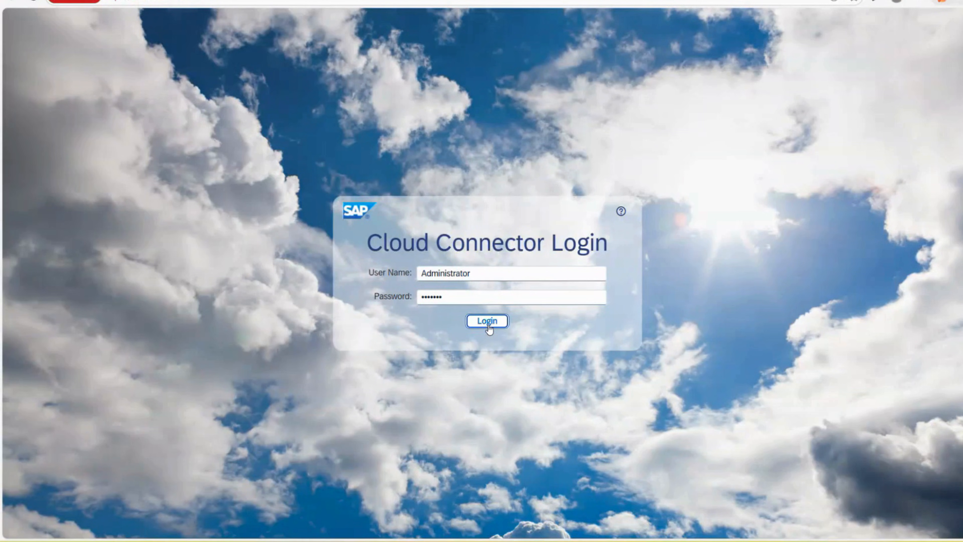
pyautogui.click(488, 325)
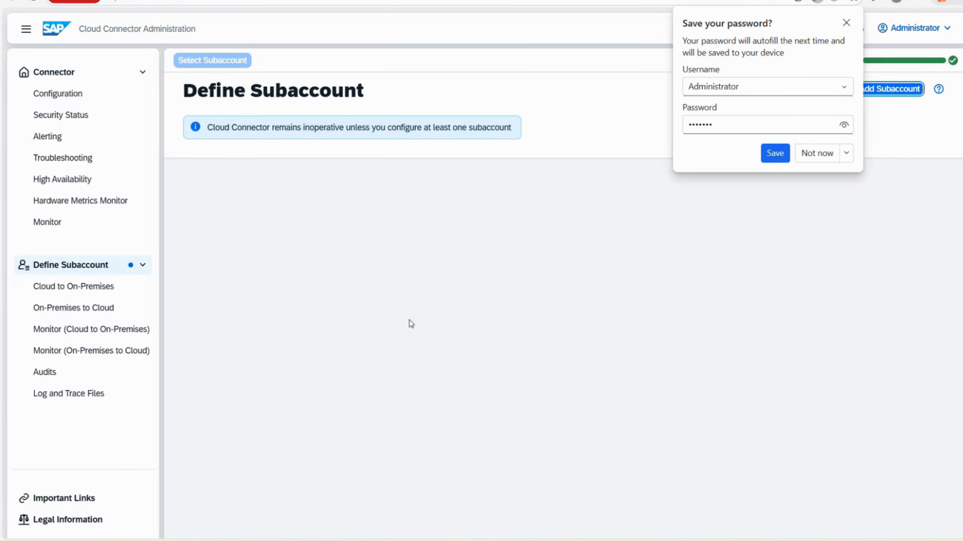
# Dismiss the browser's Save your password prompt with Not now
pyautogui.click(820, 156)
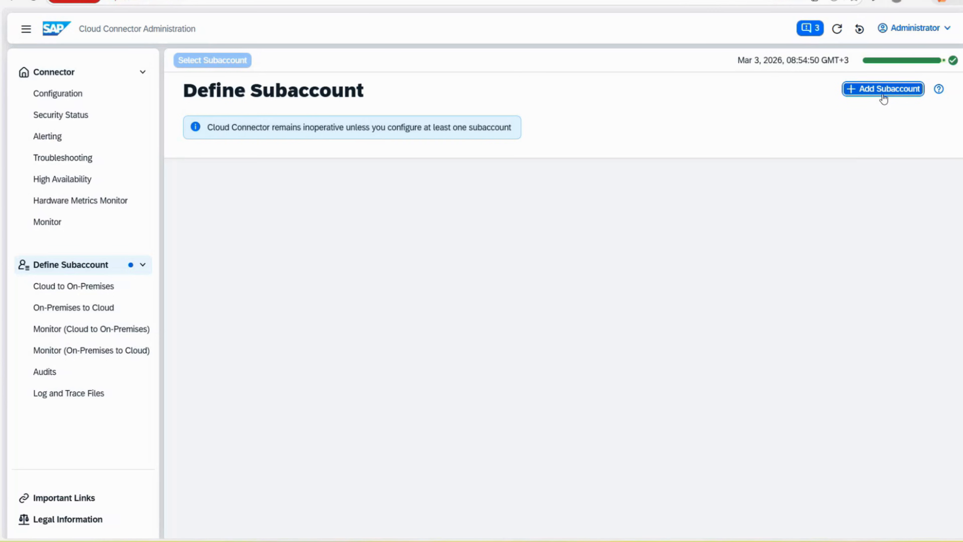
# Start a new subaccount in Cloud Connector, skip the proxy step, and choose configuring with authentication data
pyautogui.click(866, 94)
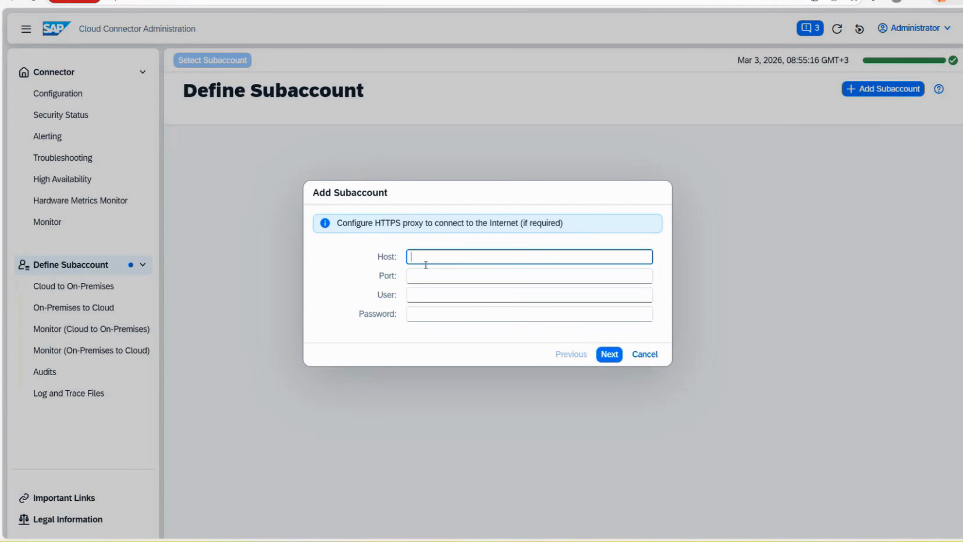
pyautogui.click(610, 356)
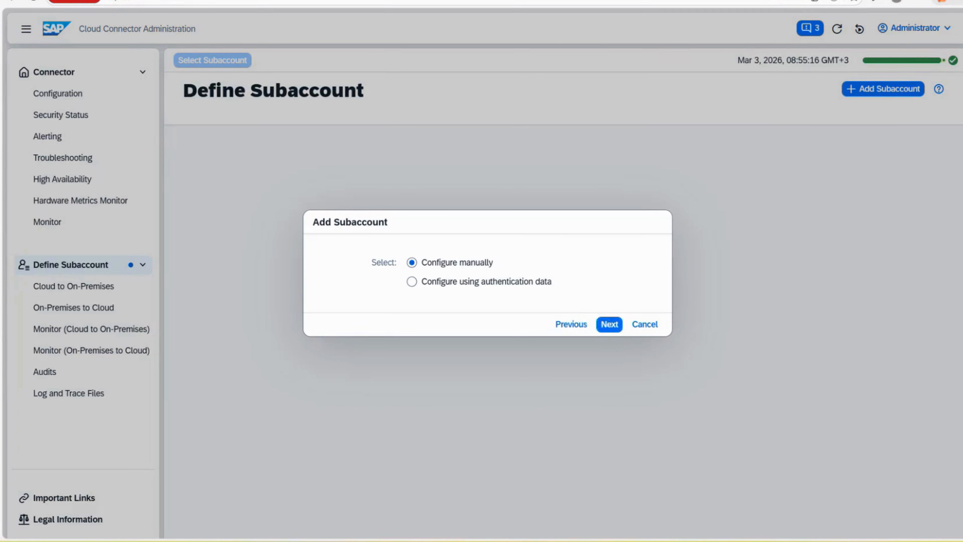
pyautogui.click(455, 0)
pyautogui.click(423, 280)
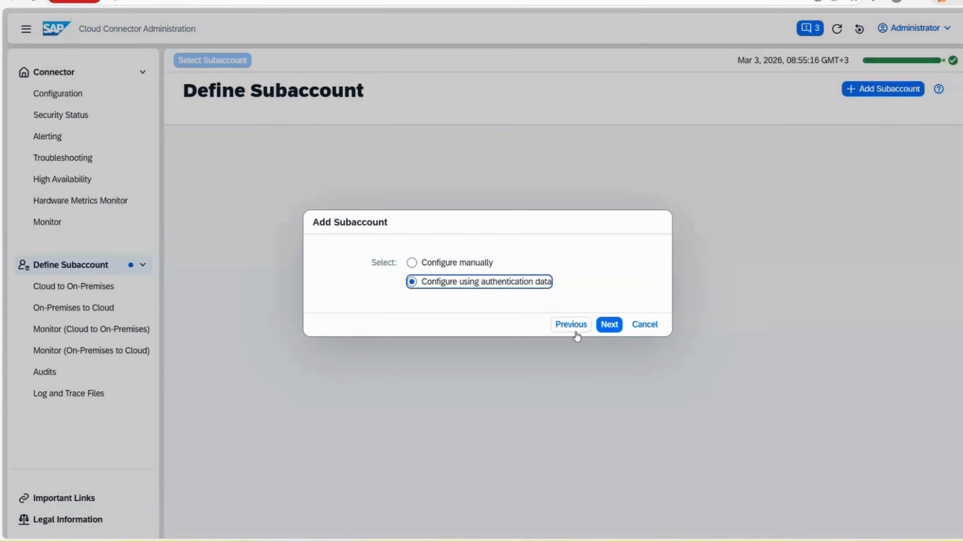
pyautogui.click(609, 324)
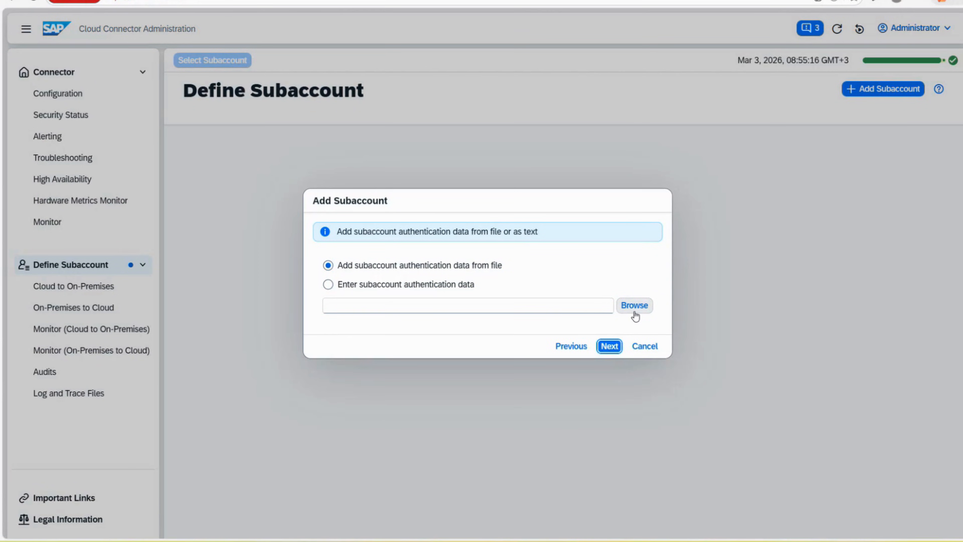
# Try the text and file authentication-data options, then go back and pick manual configuration instead
pyautogui.click(372, 285)
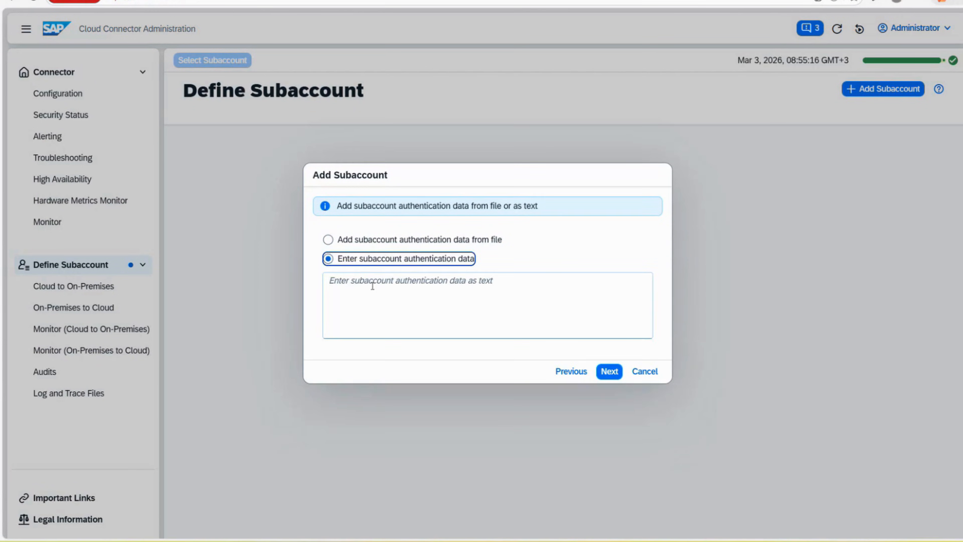
pyautogui.click(398, 297)
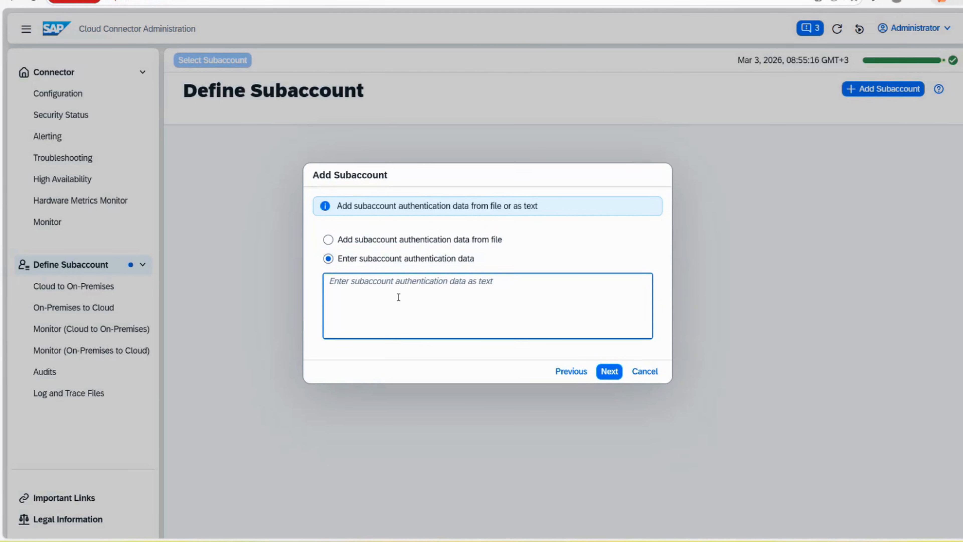
pyautogui.click(388, 240)
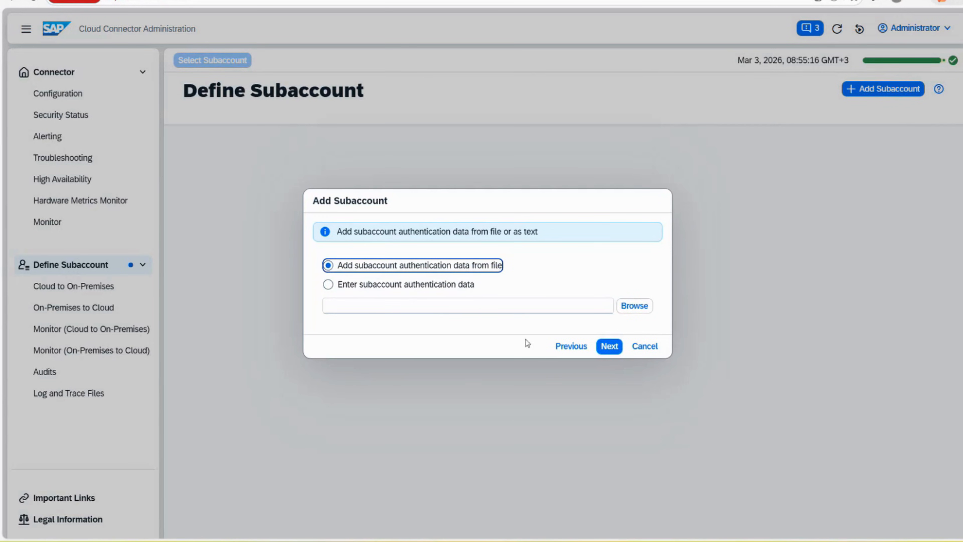
pyautogui.click(560, 353)
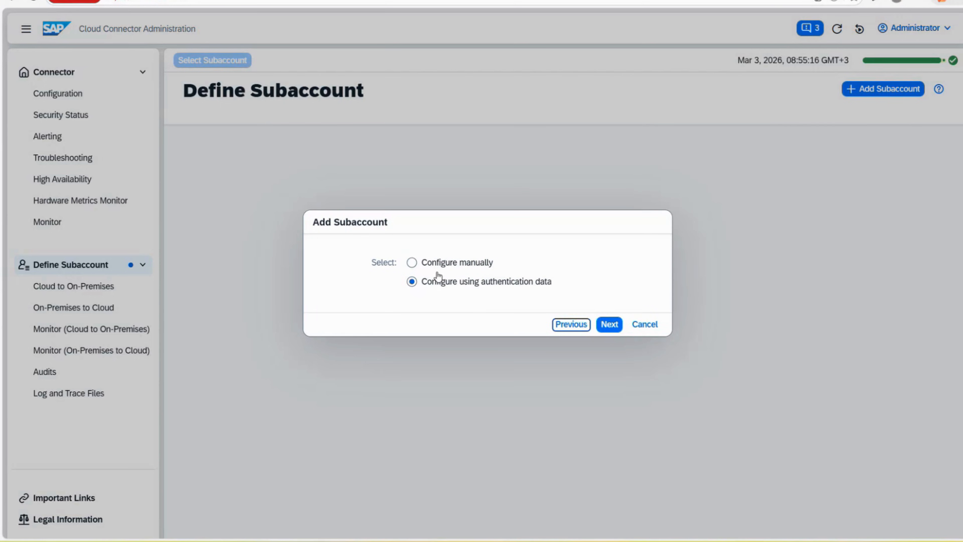
pyautogui.click(434, 266)
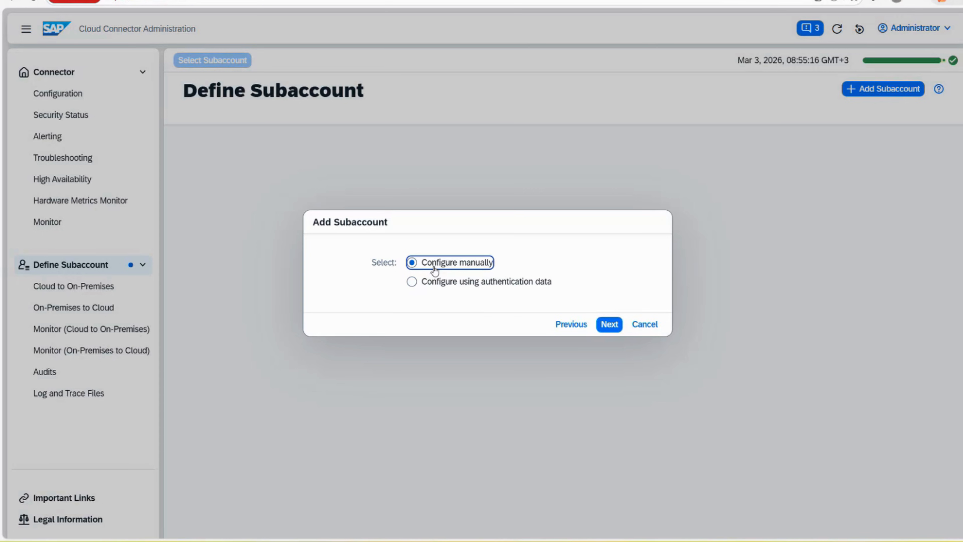
pyautogui.click(608, 327)
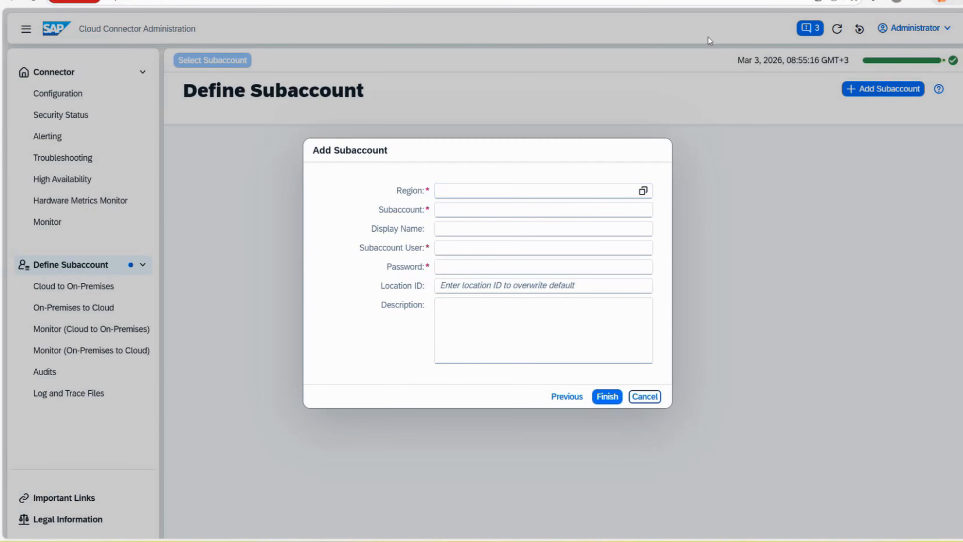
pyautogui.hotkey('ctrl', 'Tab')
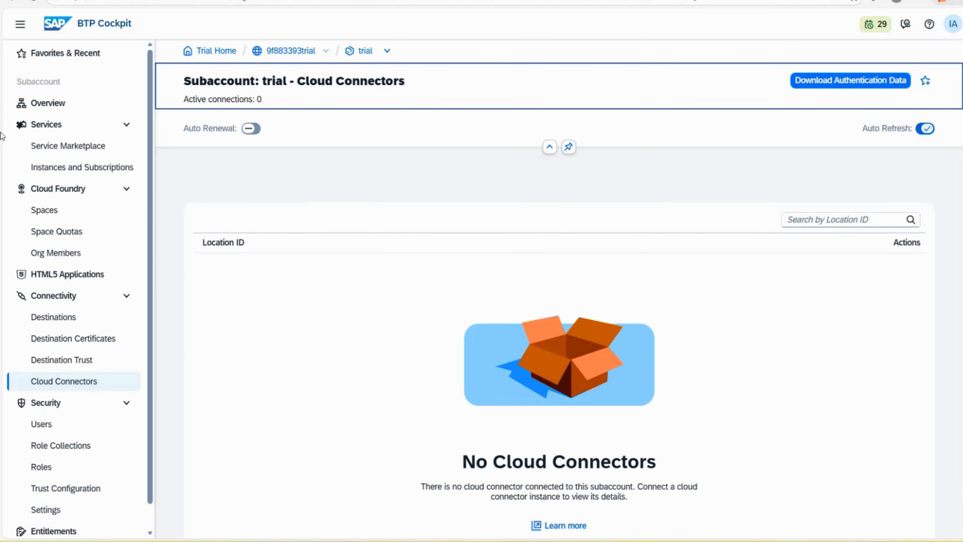
# View the trial subaccount's Overview in BTP Cockpit to check its region, US East (VA) - AWS
pyautogui.click(57, 106)
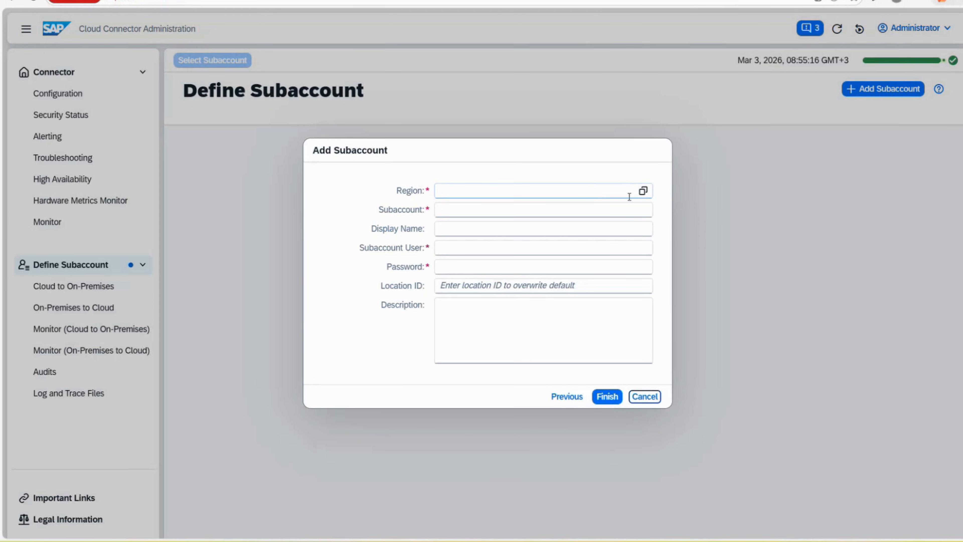
# Choose US East (VA) - AWS as the region, filtering the region list with 'US'
pyautogui.click(643, 191)
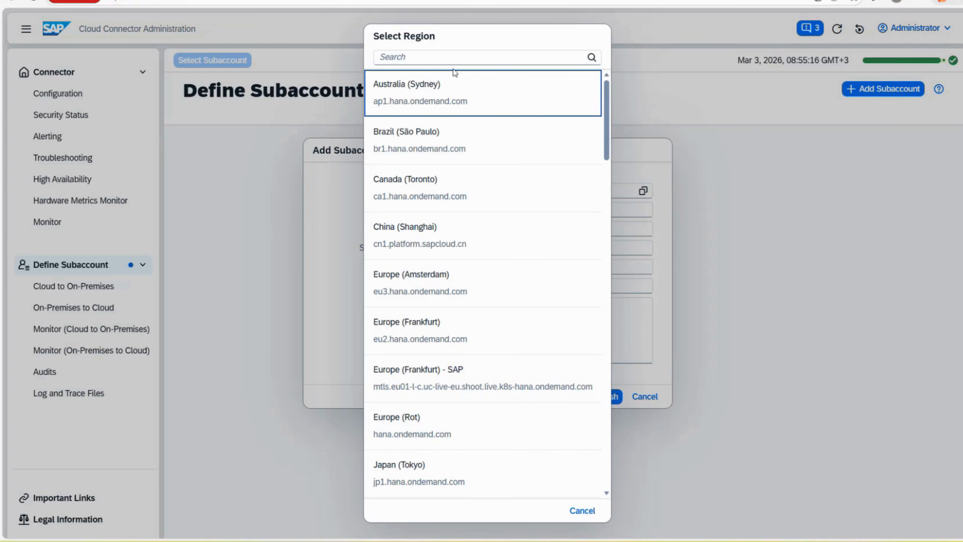
pyautogui.click(453, 61)
pyautogui.write('US')
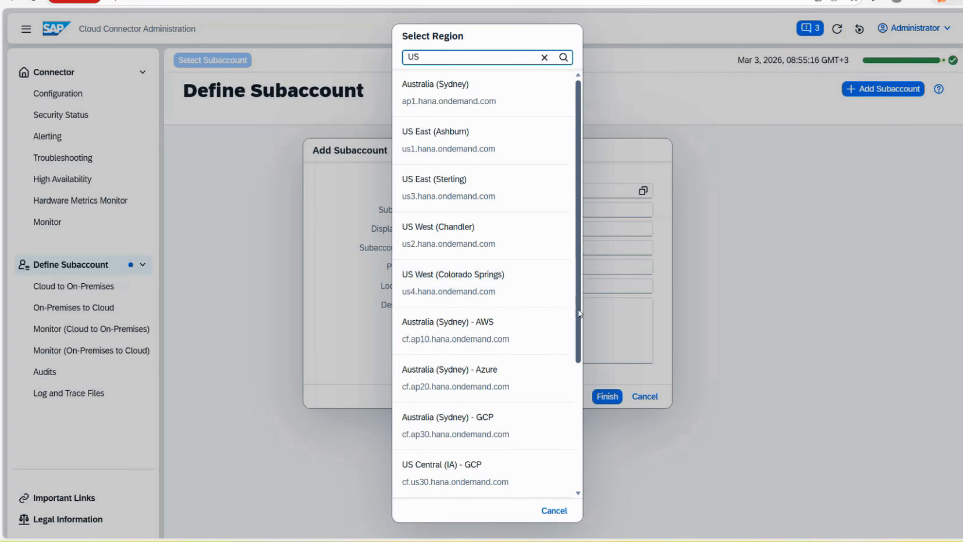
pyautogui.moveTo(579, 268); pyautogui.dragTo(585, 373)
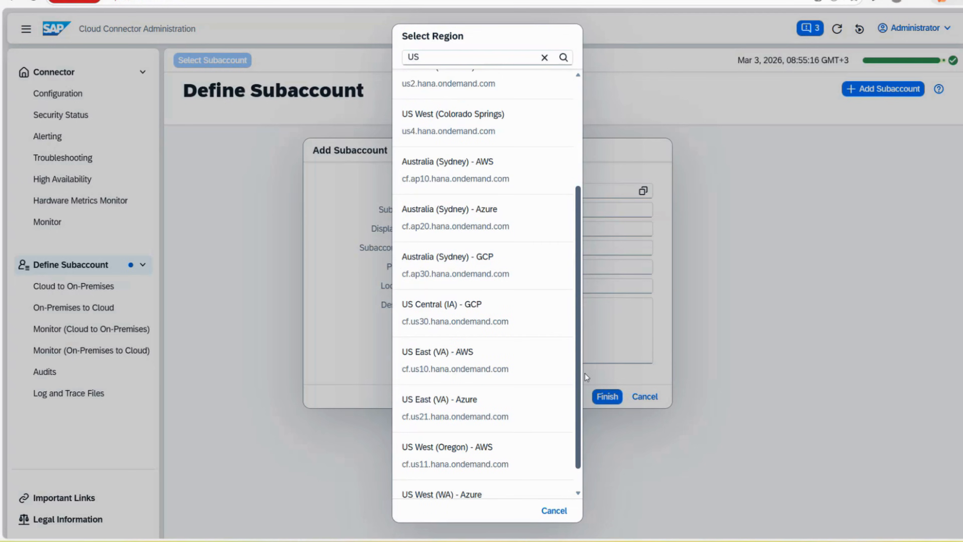
pyautogui.click(482, 368)
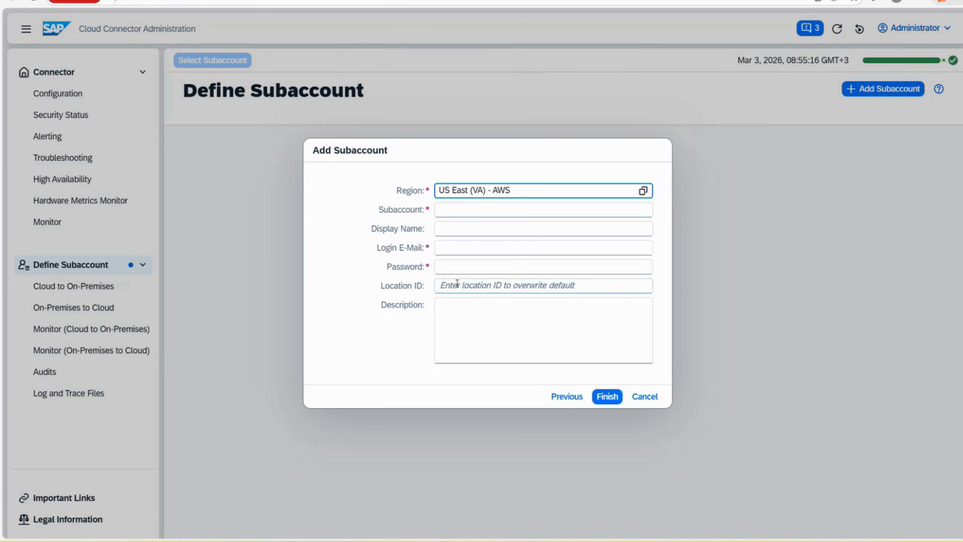
pyautogui.click(450, 210)
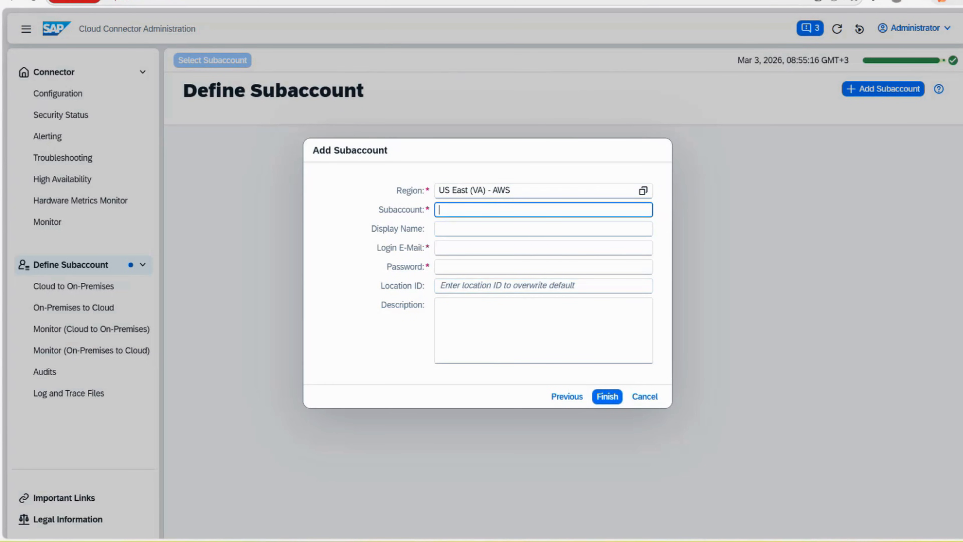
# Copy the trial subaccount's Subaccount ID from the Cockpit Overview page
pyautogui.click(756, 1)
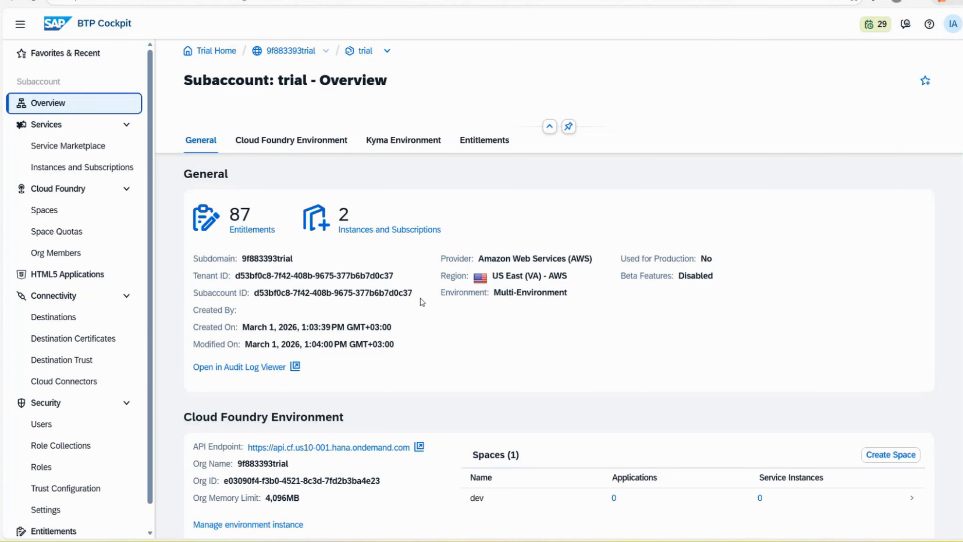
pyautogui.moveTo(414, 295); pyautogui.dragTo(254, 296)
pyautogui.click(278, 255)
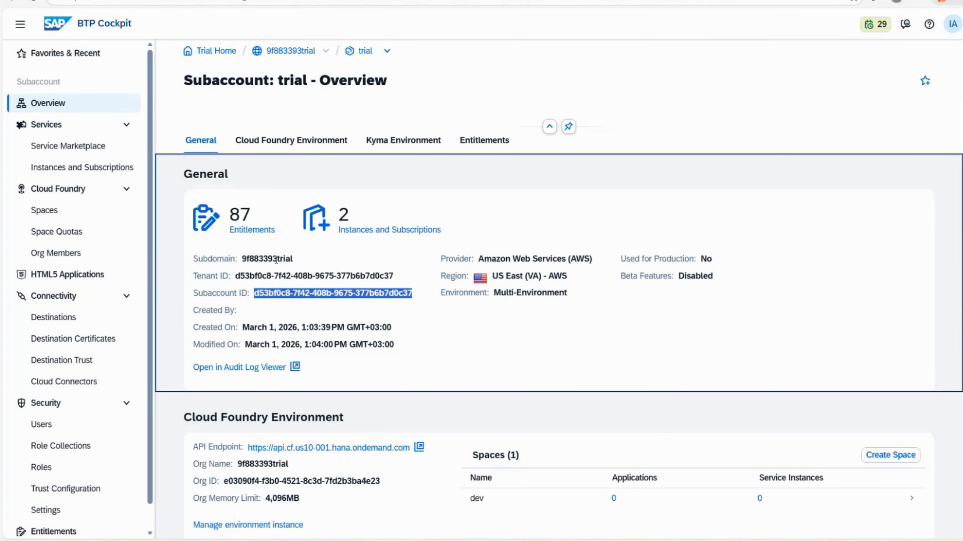
pyautogui.click(341, 2)
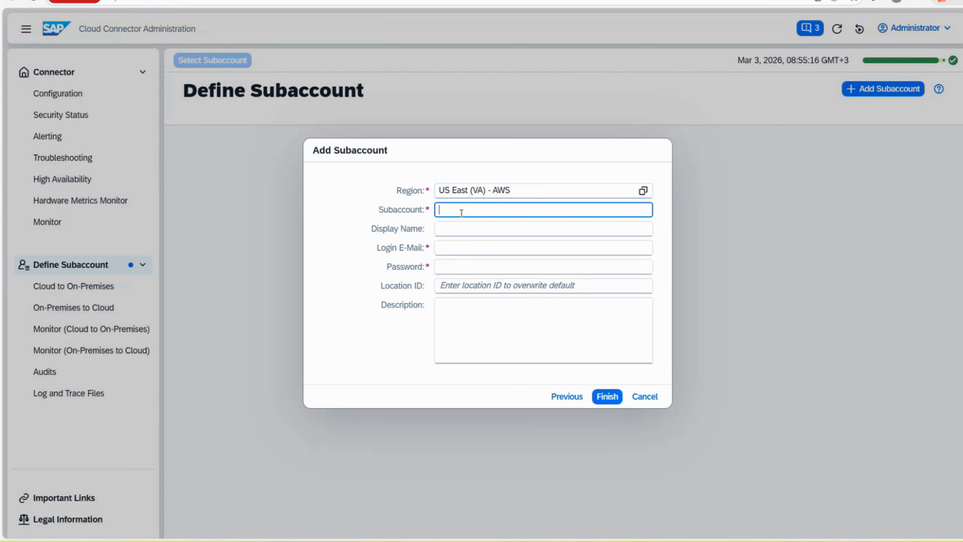
# Paste the subaccount ID, enter display name Cielo_DEV, pick the saved login e-mail, and type the password
pyautogui.hotkey('ctrl', 'v')
pyautogui.click(449, 228)
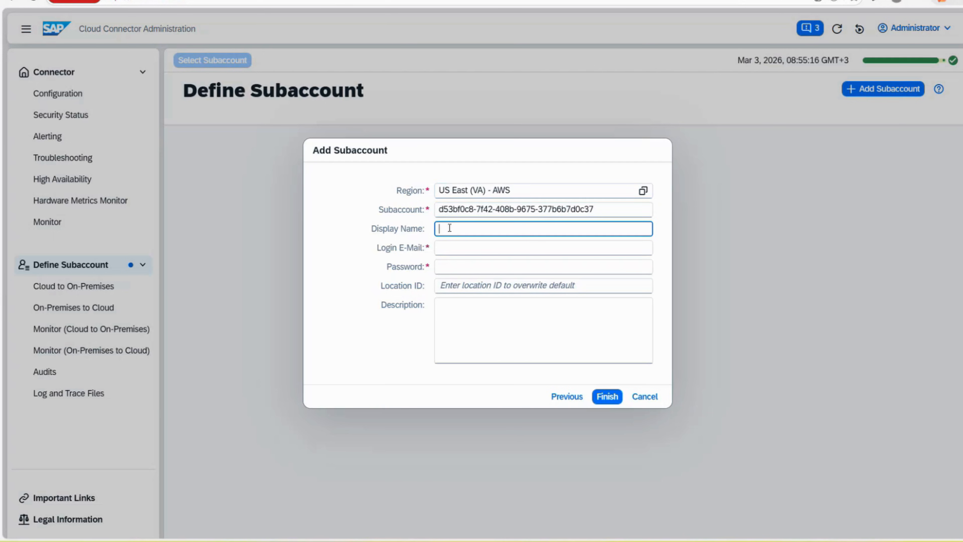
pyautogui.click(606, 264)
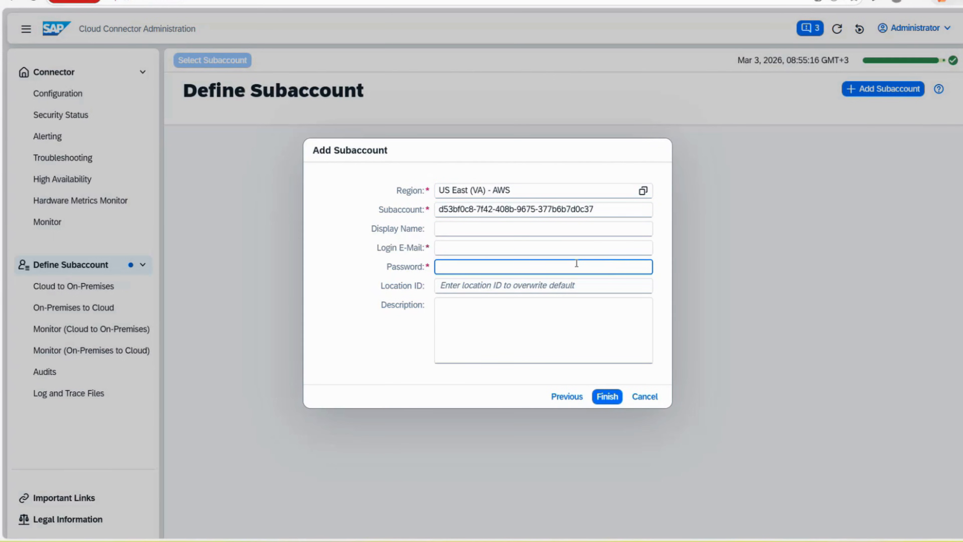
pyautogui.click(519, 229)
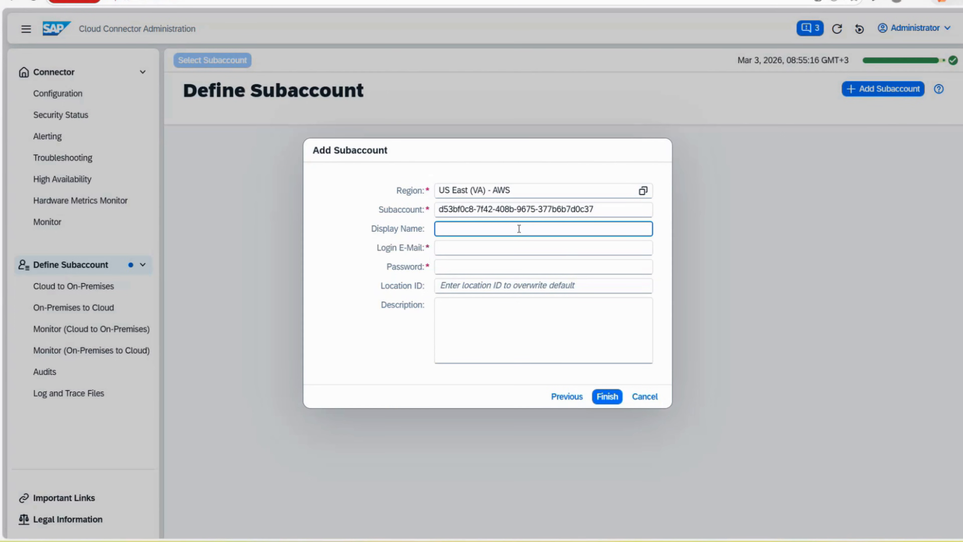
pyautogui.write('Cielo_DEV')
pyautogui.click(460, 247)
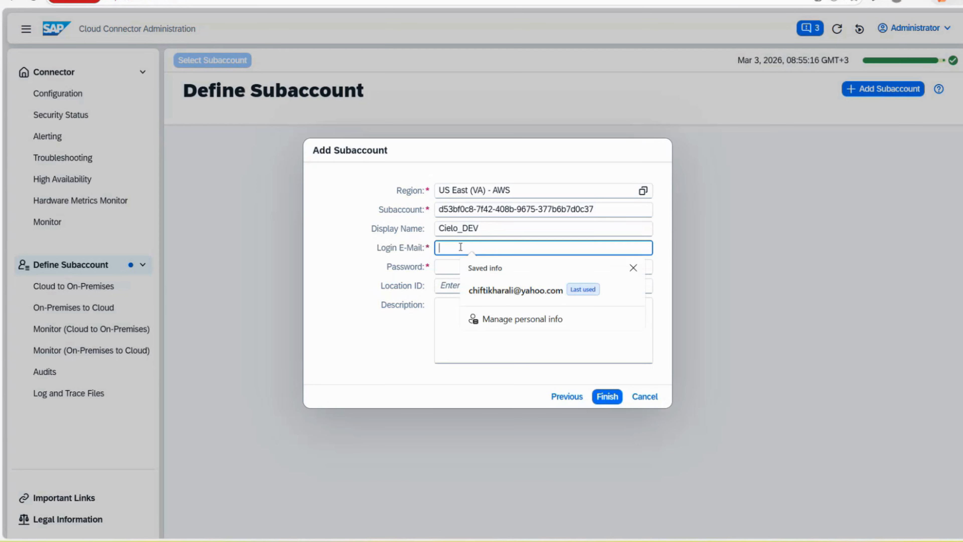
pyautogui.click(492, 293)
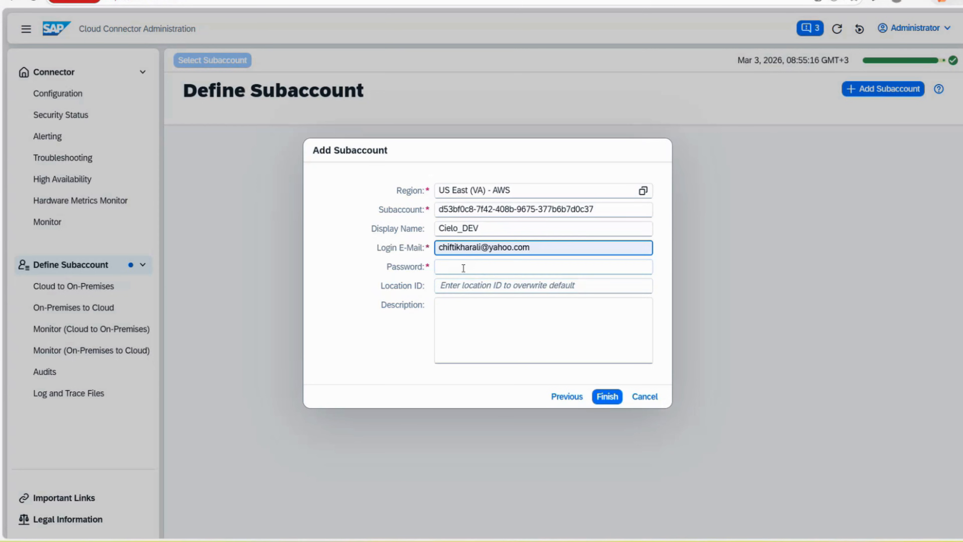
pyautogui.click(463, 267)
pyautogui.write('******')
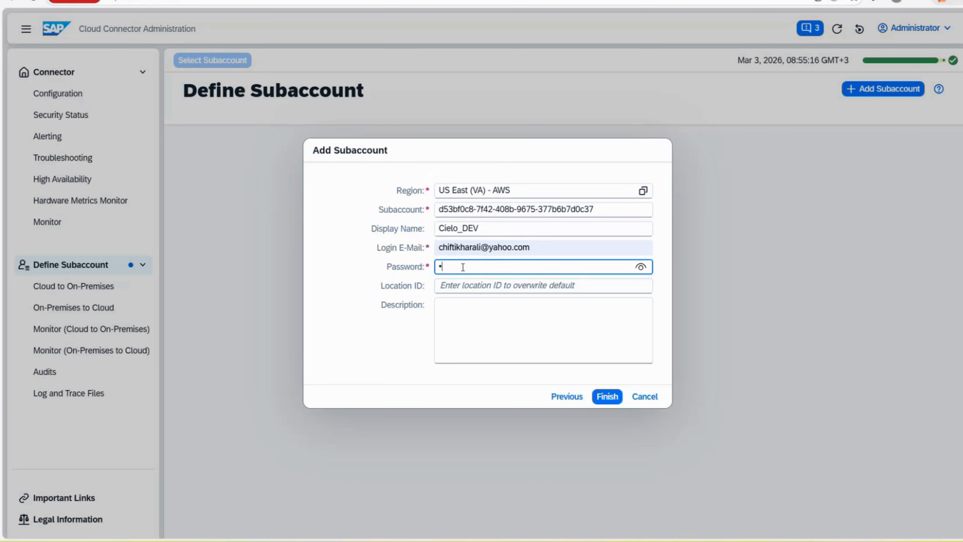
pyautogui.write('*********')
pyautogui.click(467, 285)
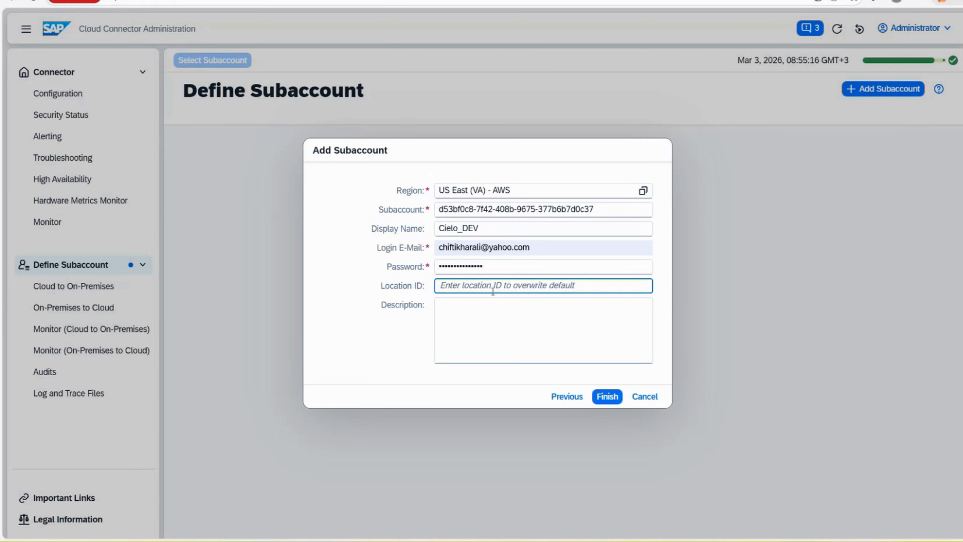
# Leave Location ID blank and finish, so subaccount Cielo_DEV connects with tunnel status Connected
pyautogui.write('TEST')
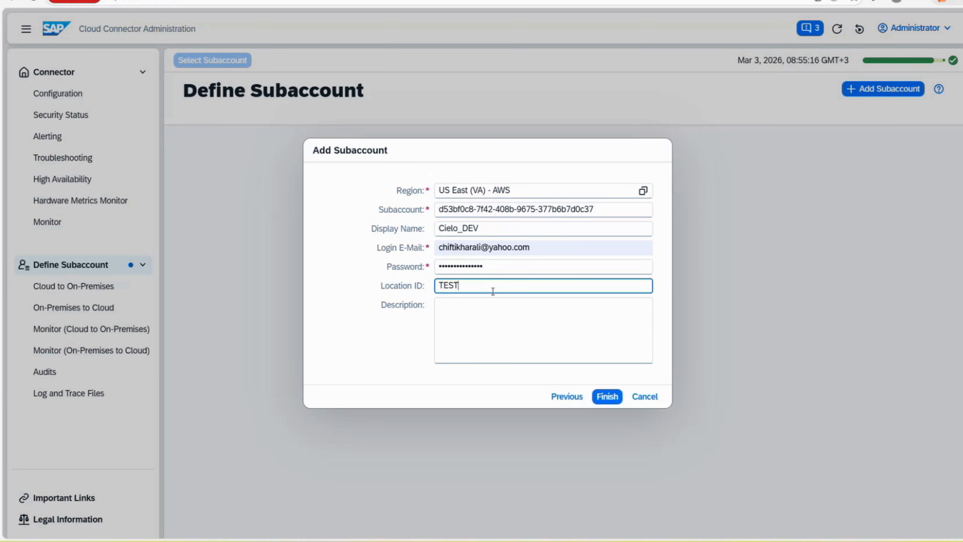
pyautogui.press('BackSpace')
pyautogui.press('BackSpace')
pyautogui.press('BackSpace')
pyautogui.press('BackSpace')
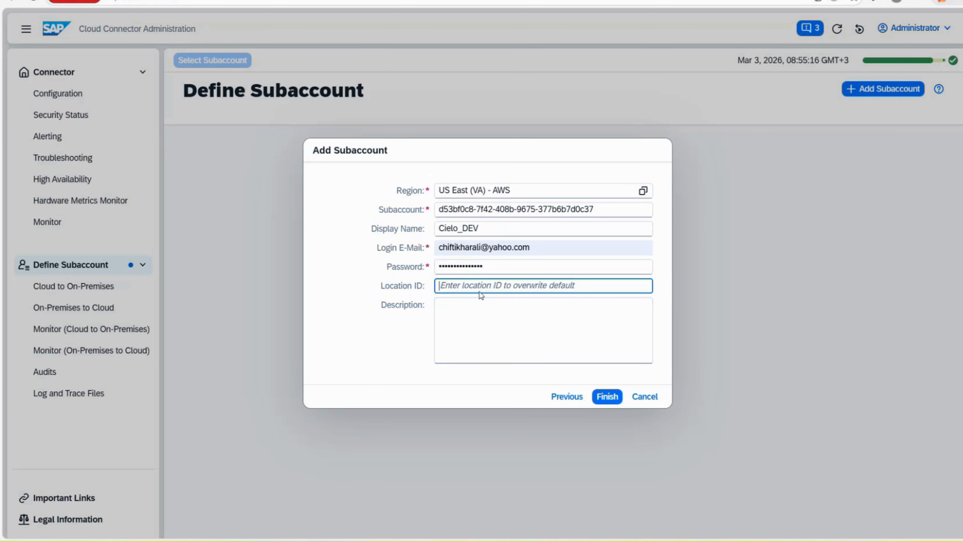
pyautogui.click(525, 325)
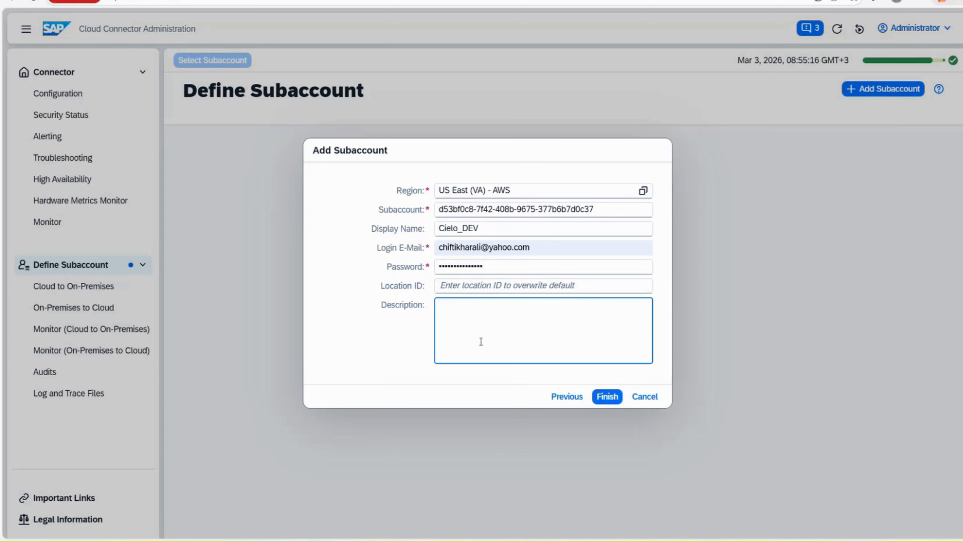
pyautogui.click(608, 397)
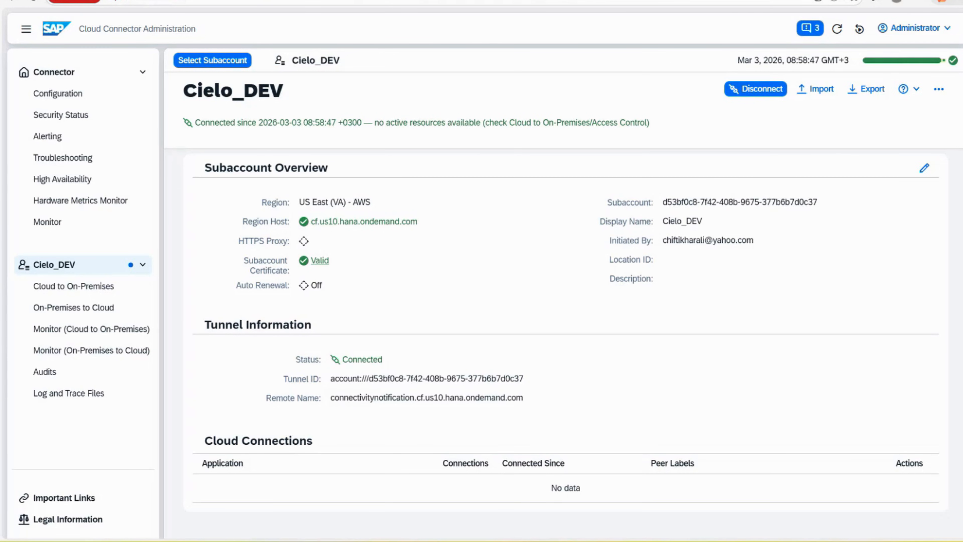
pyautogui.click(781, 0)
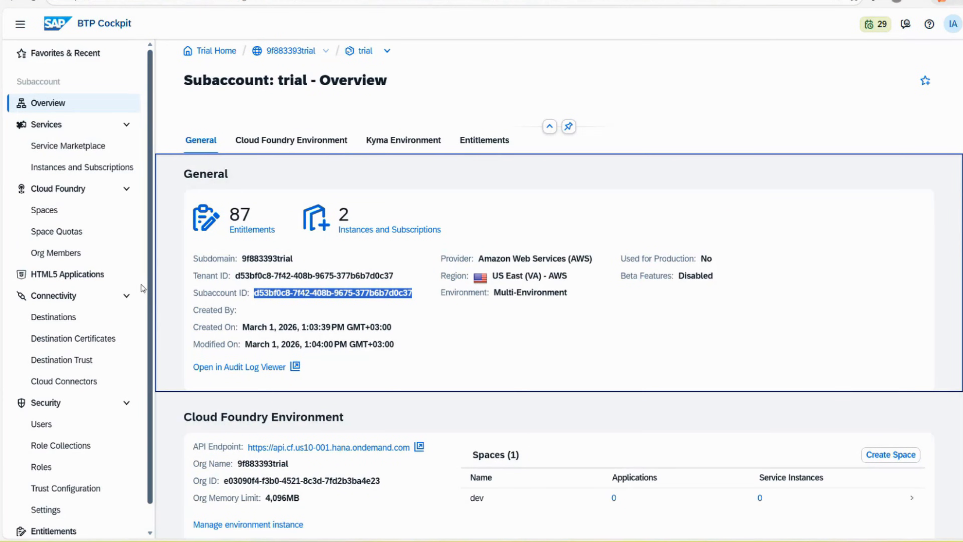
# Confirm on Cockpit's Cloud Connectors page that the (default) connector shows one active connection
pyautogui.click(70, 386)
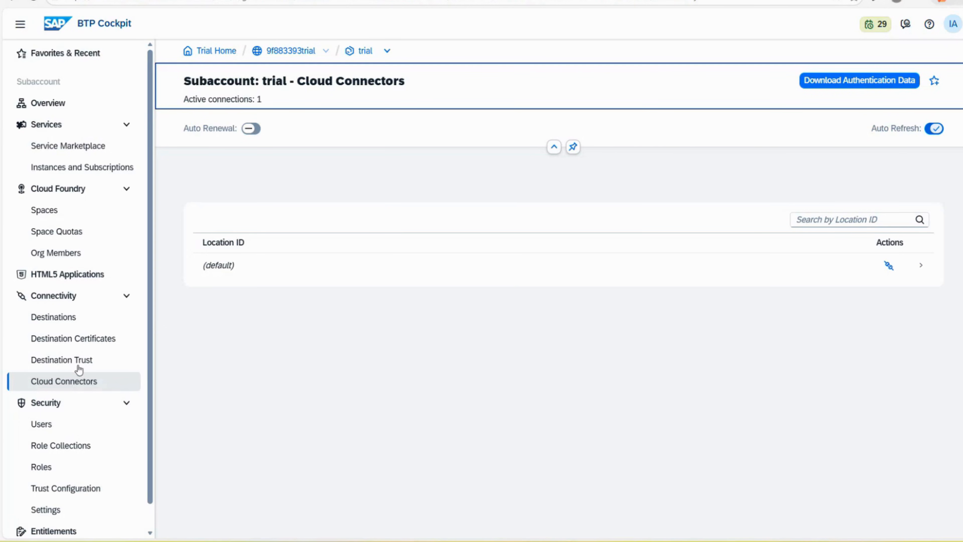
pyautogui.click(222, 270)
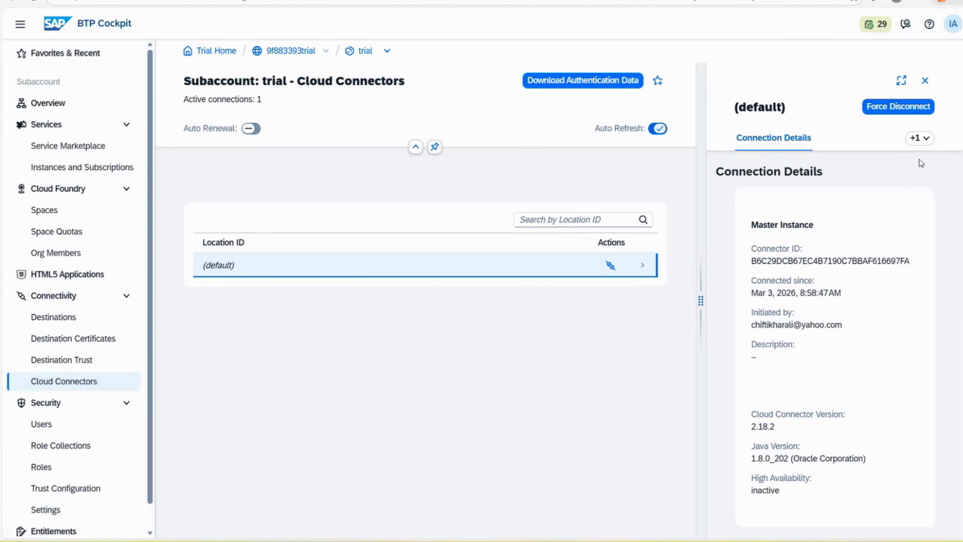
pyautogui.click(925, 80)
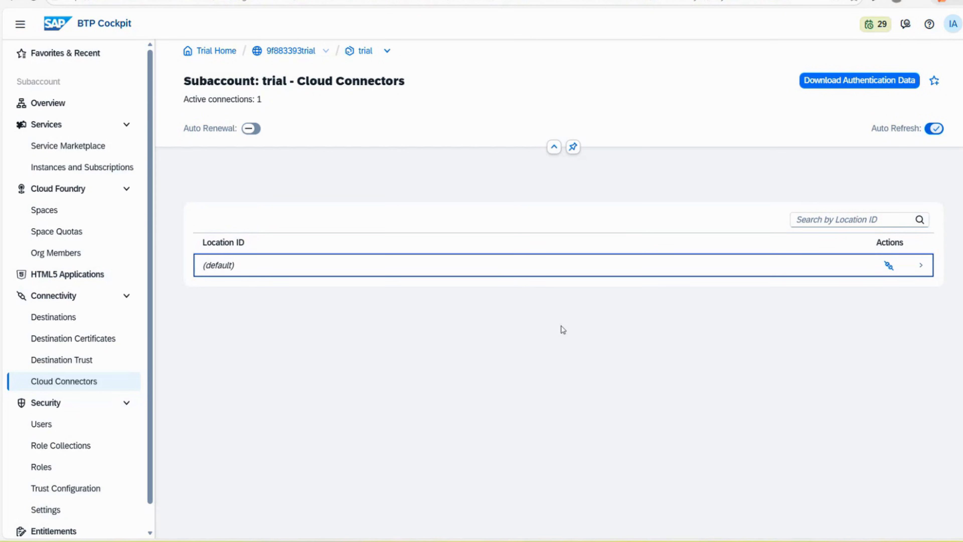
pyautogui.click(228, 1)
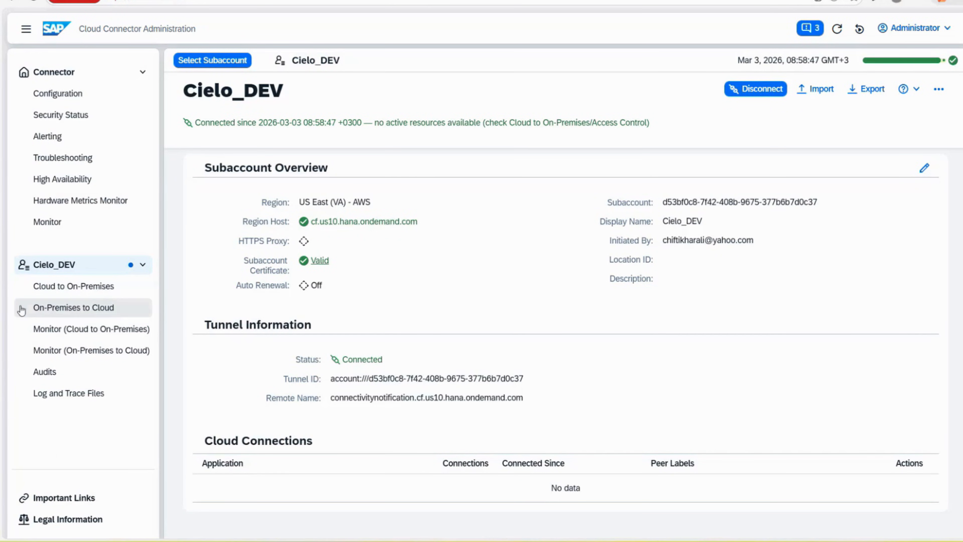
# Start a new ABAP System mapping over HTTP from the Cloud to On-Premises page
pyautogui.click(98, 294)
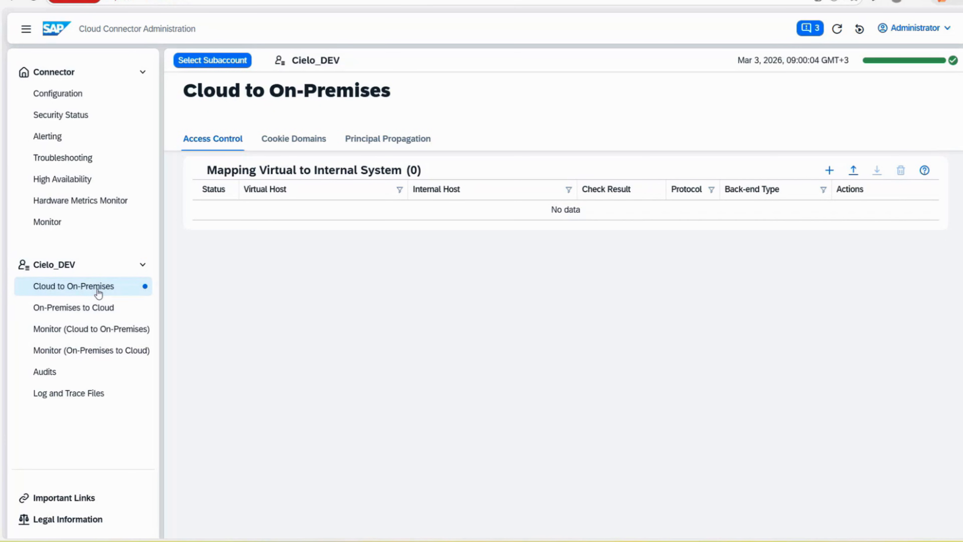
pyautogui.click(829, 171)
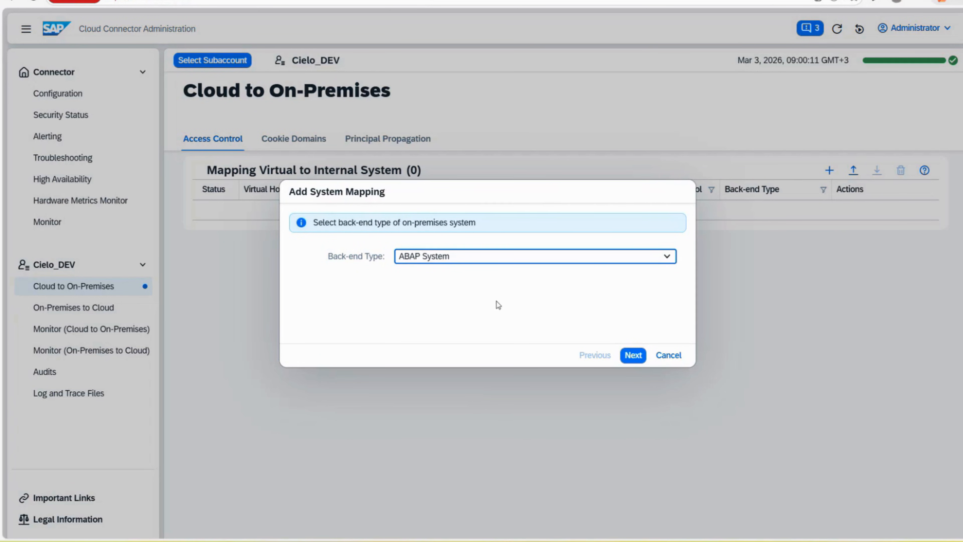
pyautogui.click(633, 357)
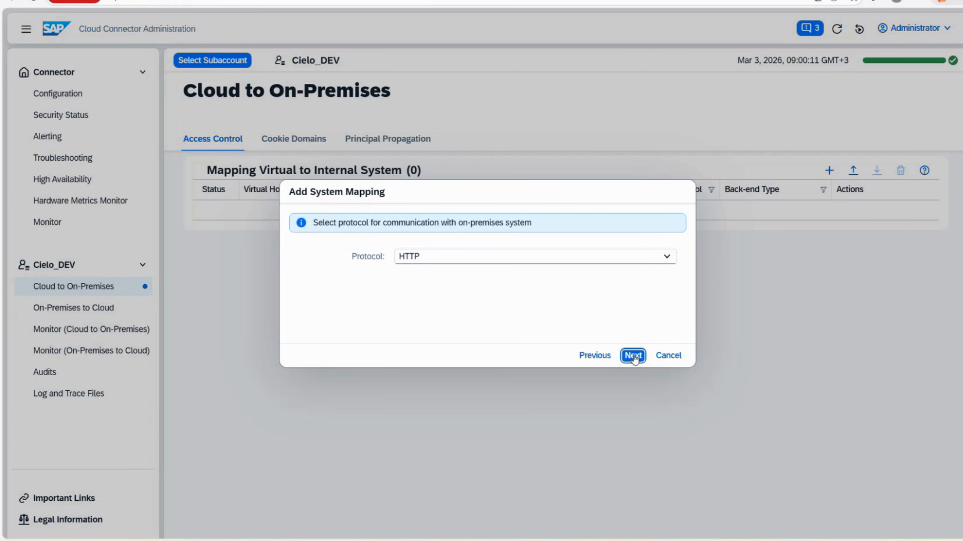
pyautogui.click(667, 258)
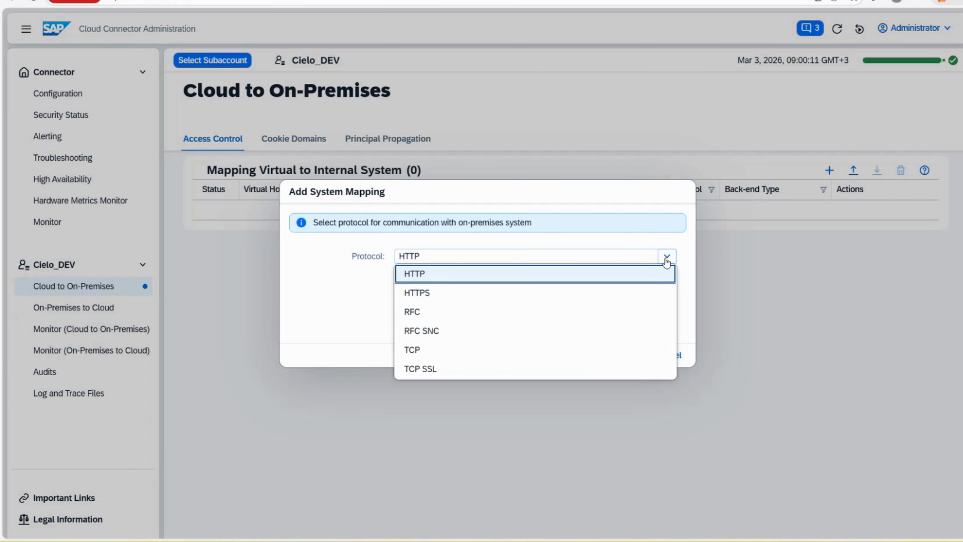
pyautogui.click(666, 260)
pyautogui.click(634, 355)
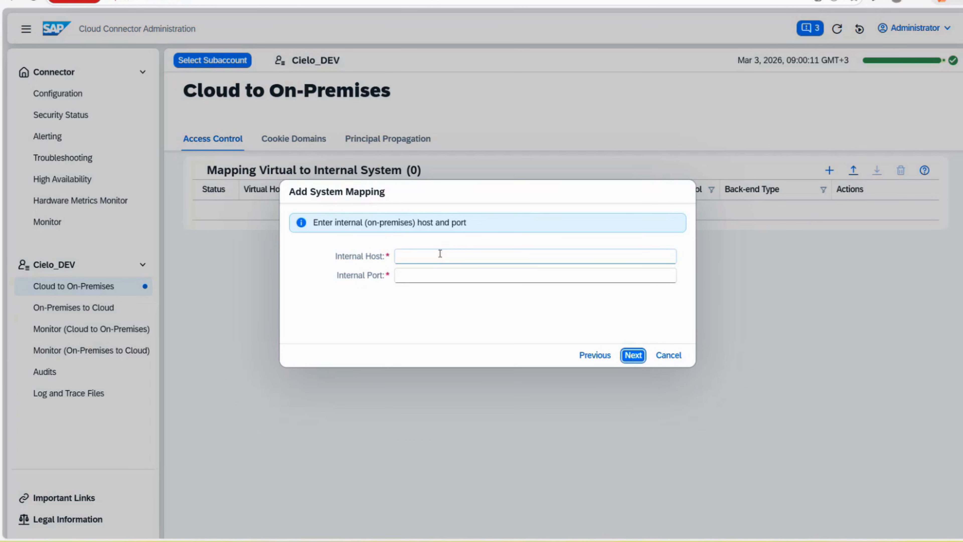
pyautogui.click(443, 263)
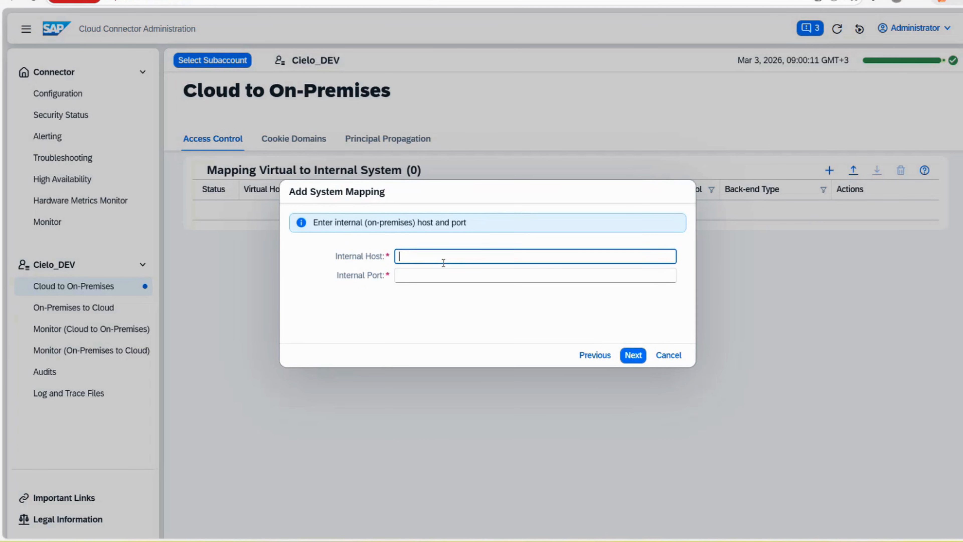
pyautogui.click(434, 274)
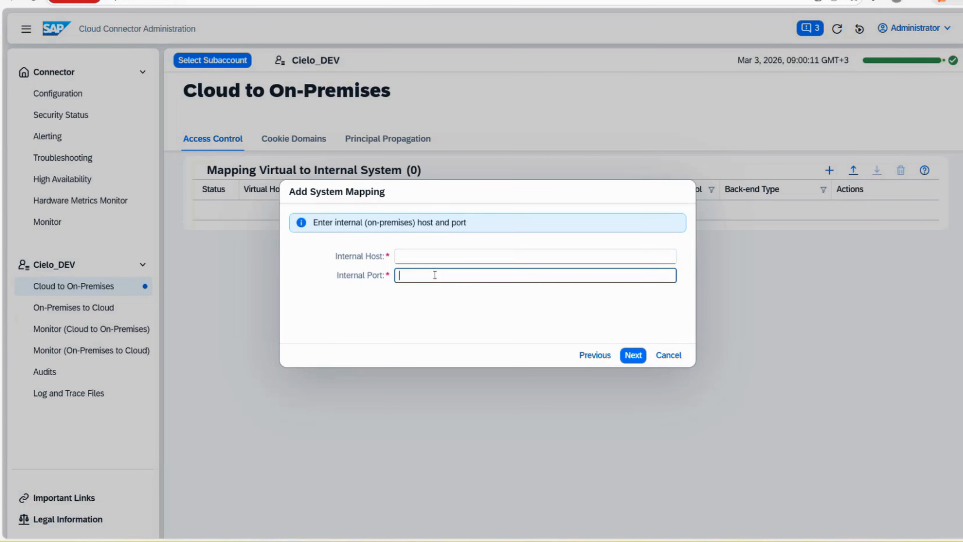
pyautogui.click(479, 258)
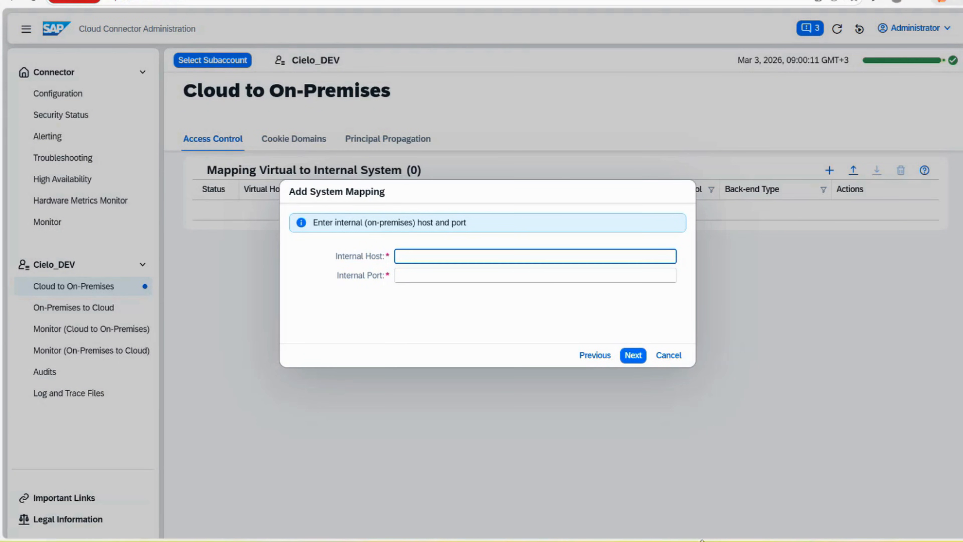
pyautogui.click(697, 541)
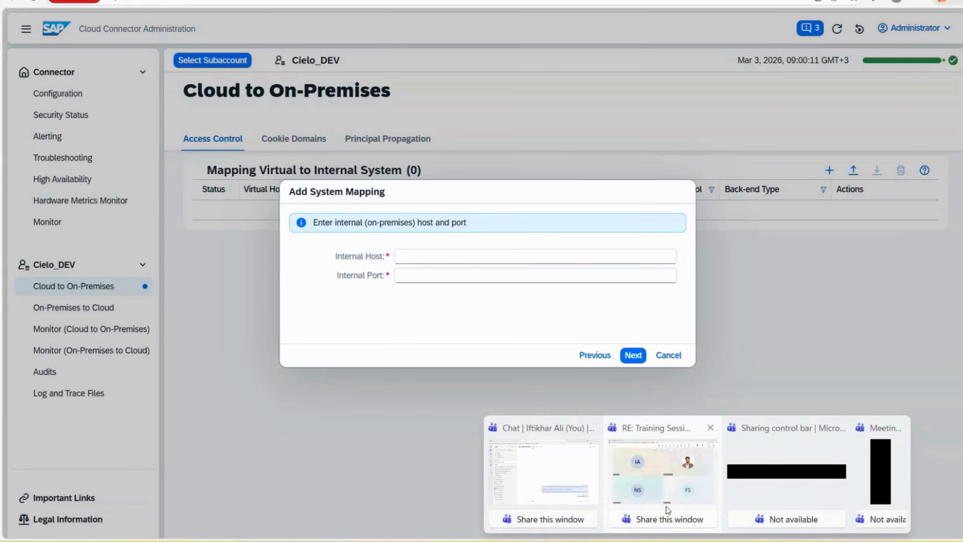
pyautogui.click(475, 258)
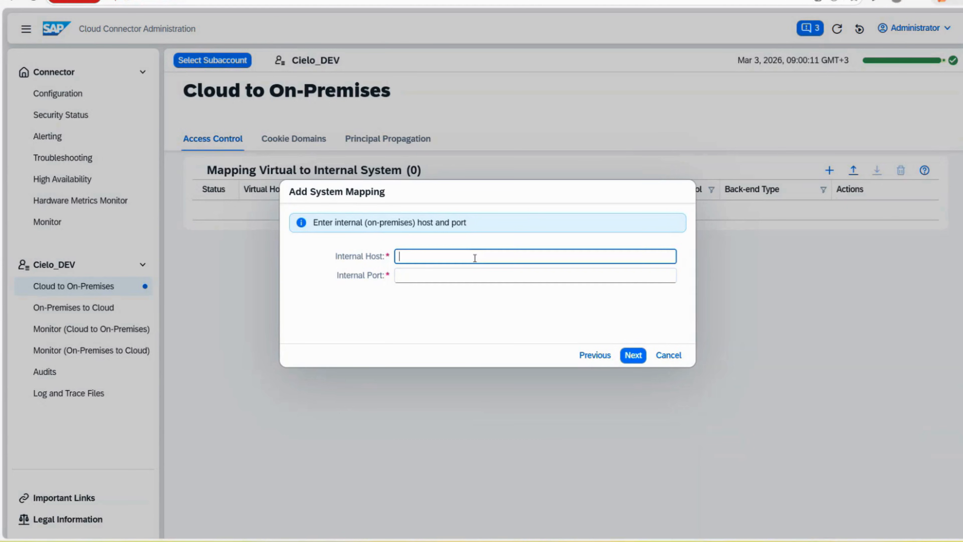
pyautogui.click(436, 276)
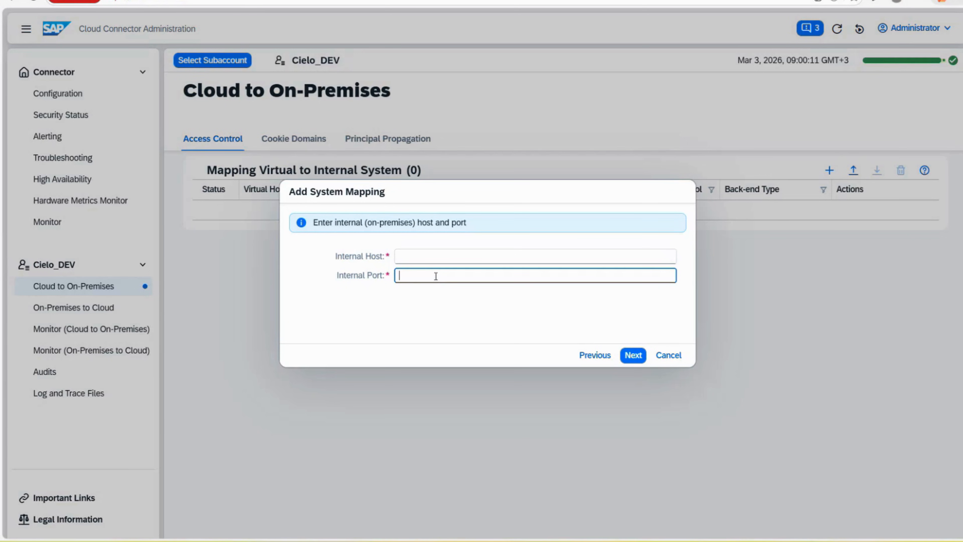
pyautogui.click(431, 257)
pyautogui.write('http:')
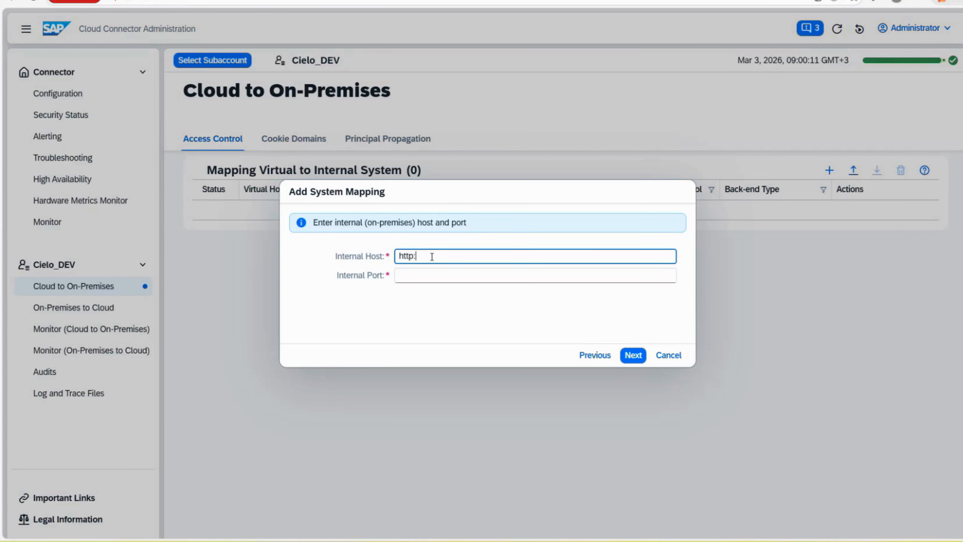
pyautogui.write('//test.com')
pyautogui.press('Tab')
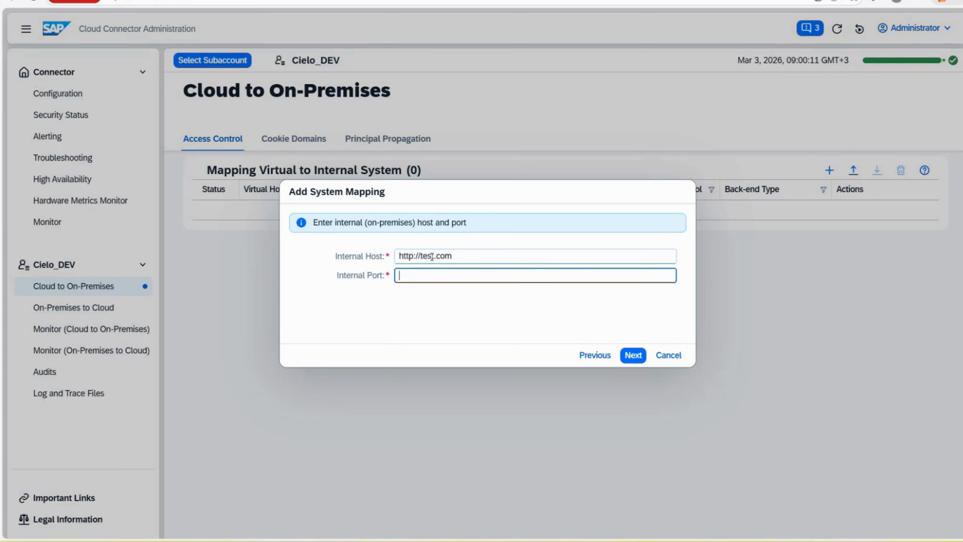
pyautogui.write('8000')
pyautogui.click(632, 356)
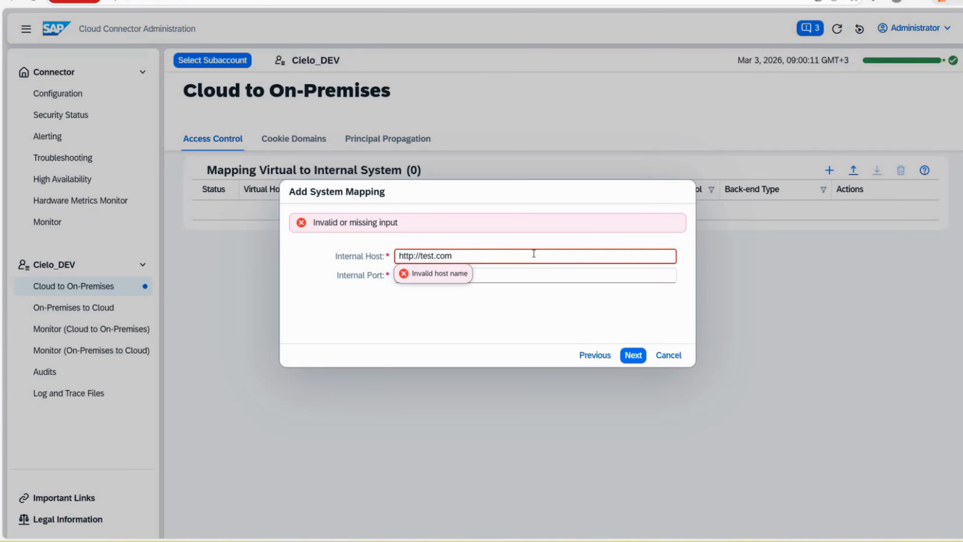
pyautogui.press('BackSpace')
pyautogui.press('BackSpace')
pyautogui.press('BackSpace')
pyautogui.press('BackSpace')
pyautogui.press('BackSpace')
pyautogui.press('BackSpace')
pyautogui.press('BackSpace')
pyautogui.press('BackSpace')
pyautogui.write('10.10.10.10')
pyautogui.click(632, 354)
pyautogui.click(414, 255)
pyautogui.write('s')
pyautogui.click(631, 356)
pyautogui.write('/')
pyautogui.press('Tab')
pyautogui.write('8000')
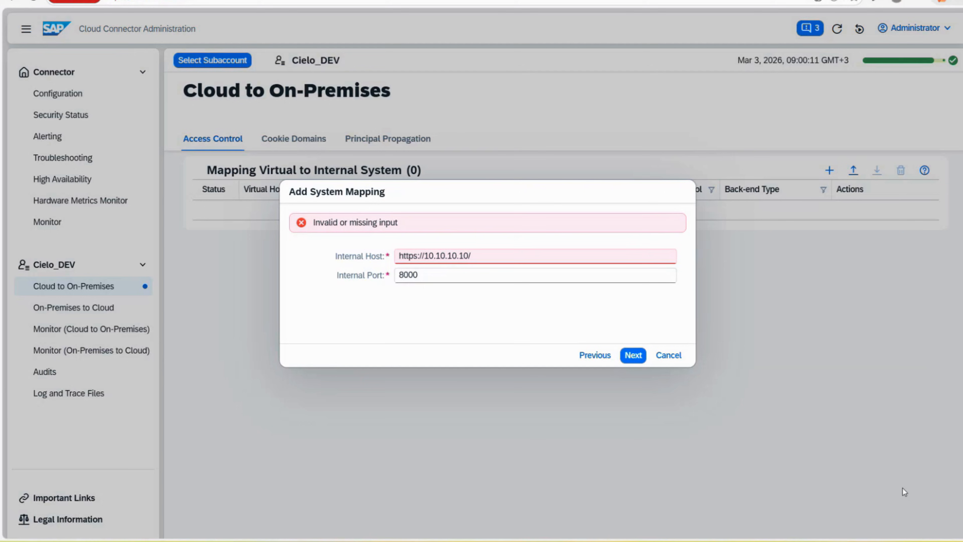
pyautogui.click(524, 255)
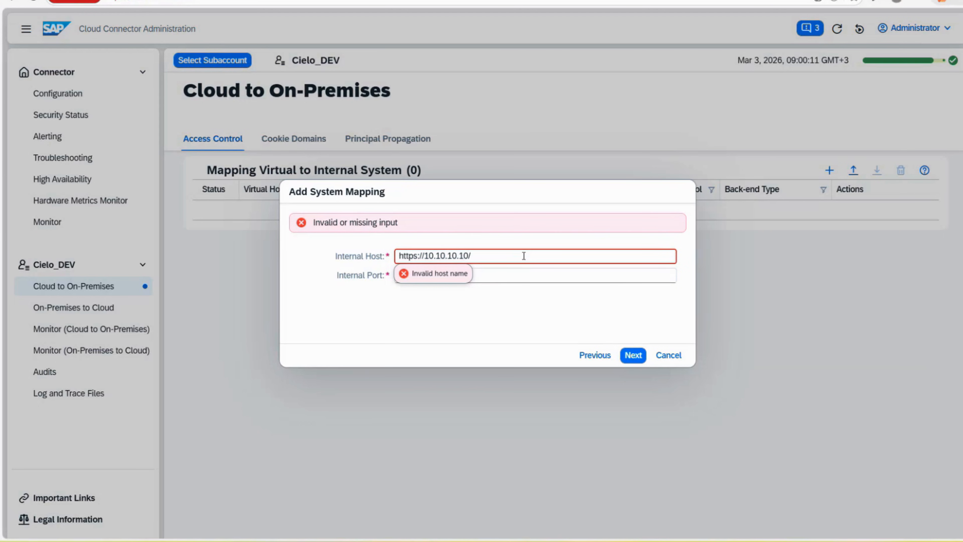
pyautogui.hotkey('shift', 'Left')
pyautogui.press('Right')
pyautogui.press('BackSpace')
pyautogui.press('BackSpace')
pyautogui.press('BackSpace')
pyautogui.press('BackSpace')
pyautogui.press('BackSpace')
pyautogui.press('BackSpace')
pyautogui.press('BackSpace')
pyautogui.press('BackSpace')
pyautogui.press('BackSpace')
pyautogui.press('BackSpace')
pyautogui.press('BackSpace')
pyautogui.press('BackSpace')
pyautogui.click(517, 290)
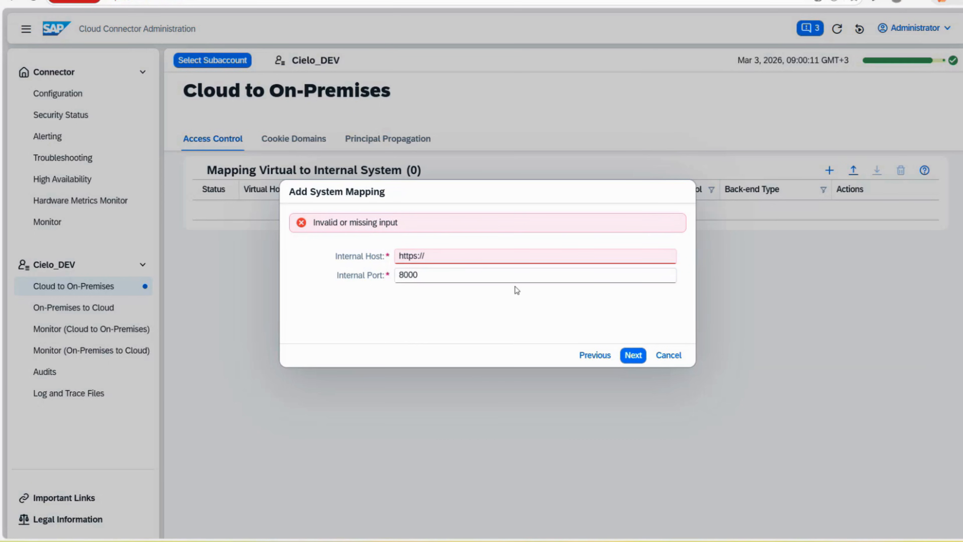
pyautogui.click(452, 255)
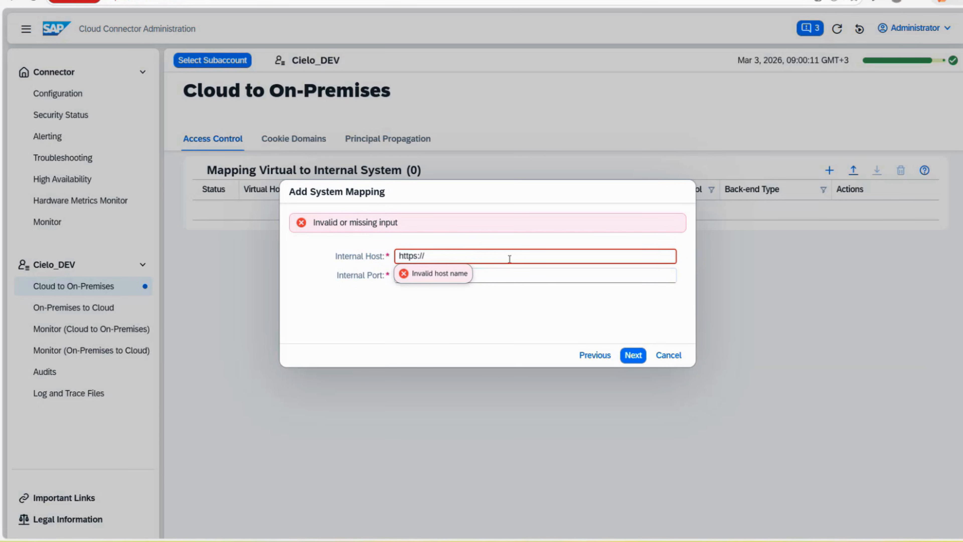
pyautogui.click(554, 277)
pyautogui.write('8000')
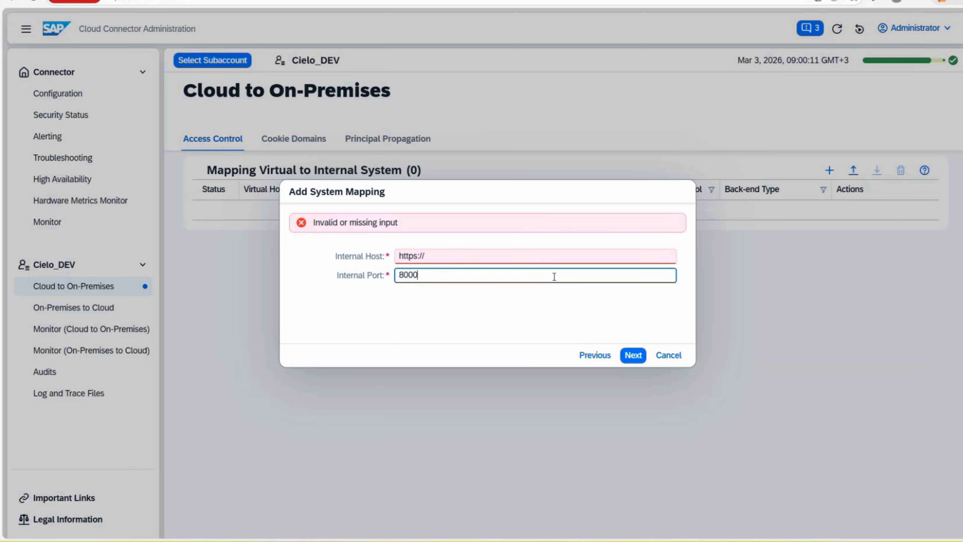
pyautogui.moveTo(481, 257); pyautogui.dragTo(362, 285)
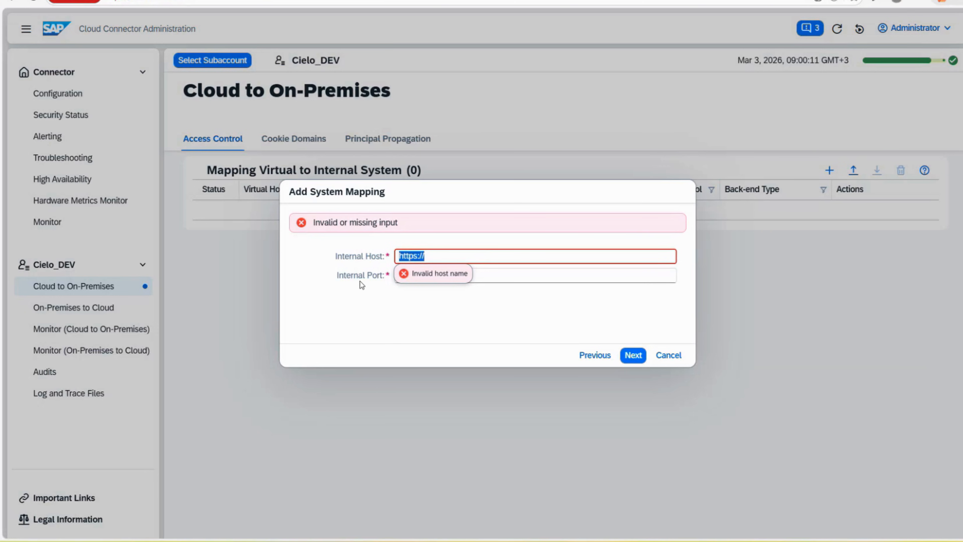
pyautogui.write('http://ceilo_dev')
pyautogui.press('Tab')
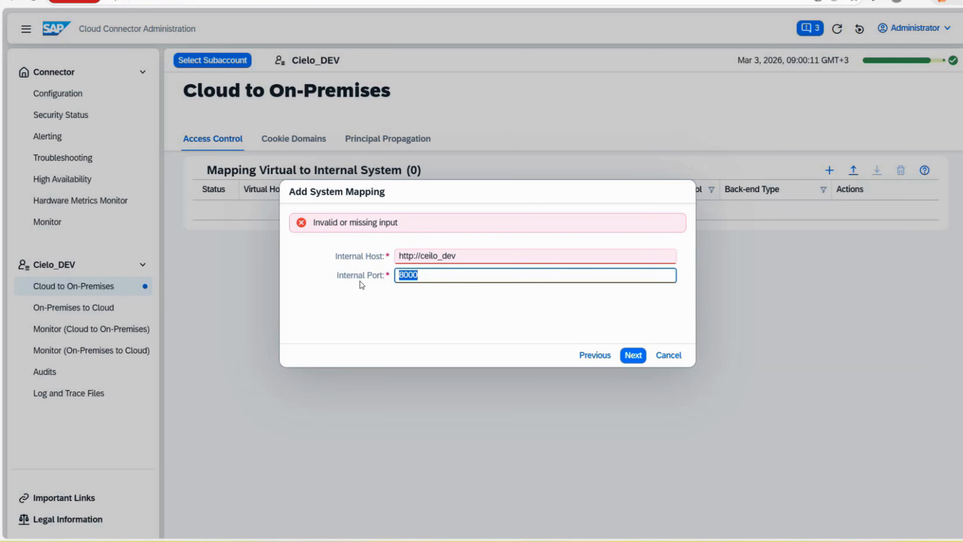
pyautogui.write('9999')
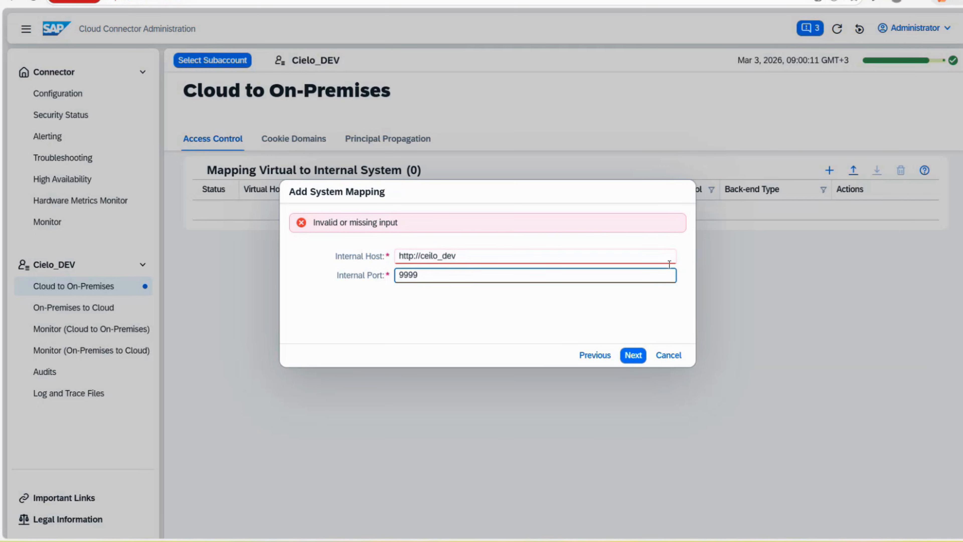
pyautogui.click(669, 359)
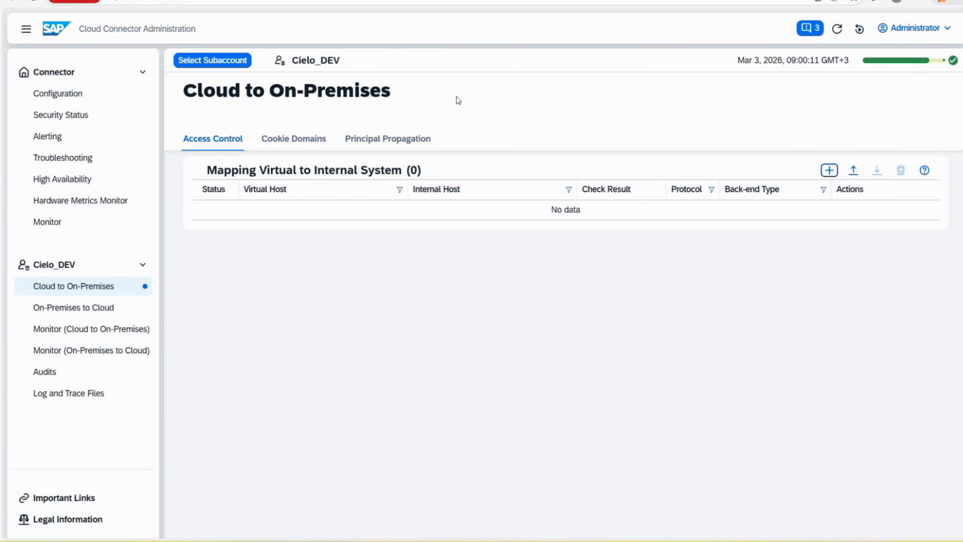
# Scroll the SAP PRESS guide to system mapping steps 10–11: Principal Type None, optional Description
pyautogui.click(170, 1)
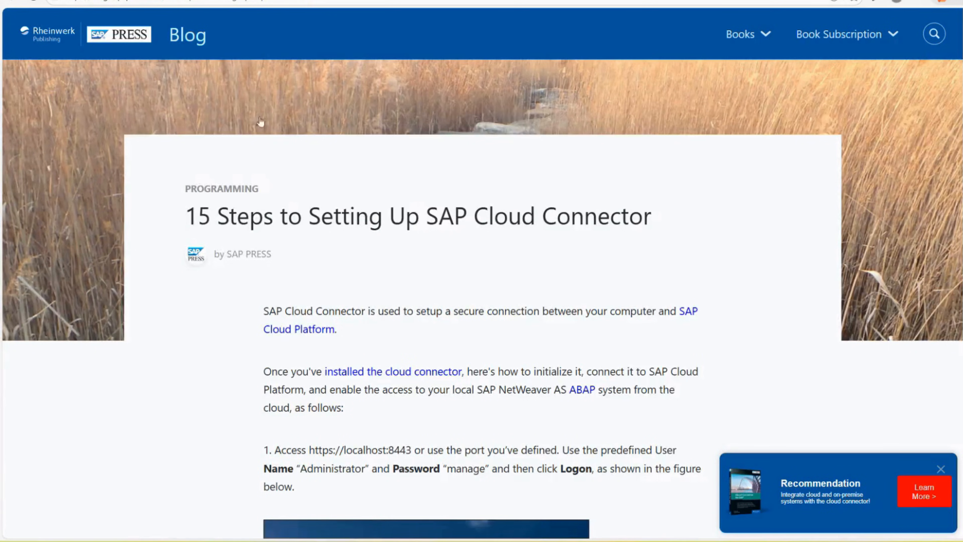
pyautogui.scroll(-2, 405, 261)
pyautogui.scroll(-15, 407, 266)
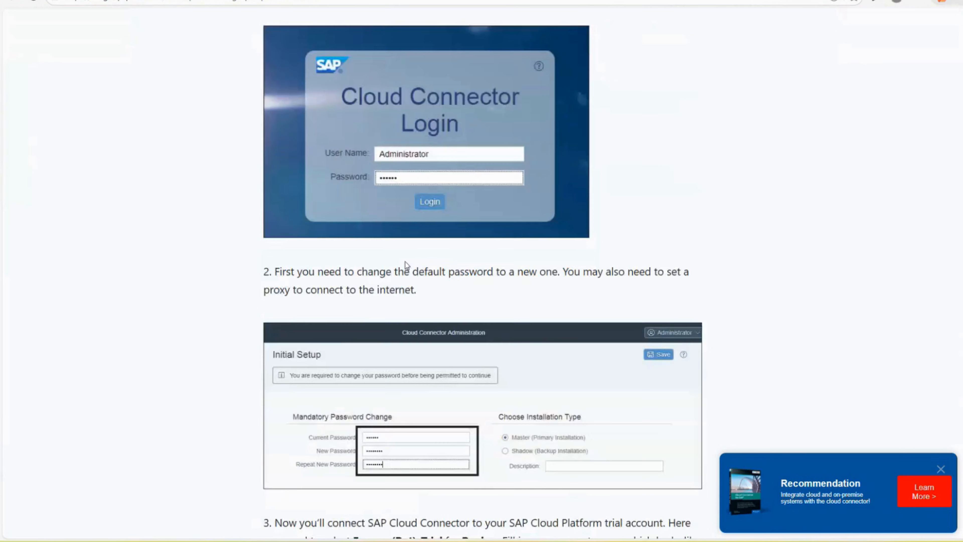
pyautogui.scroll(-5, 406, 261)
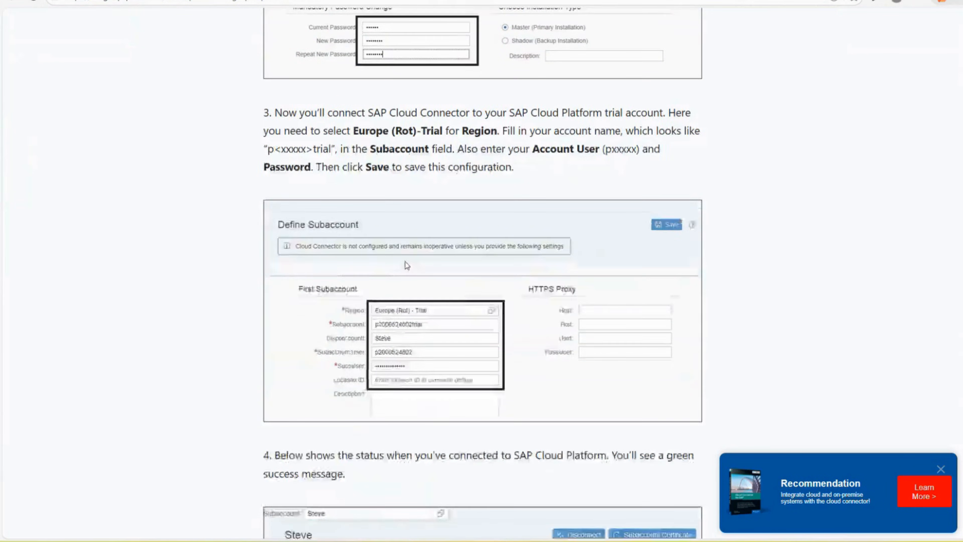
pyautogui.scroll(-20, 326, 330)
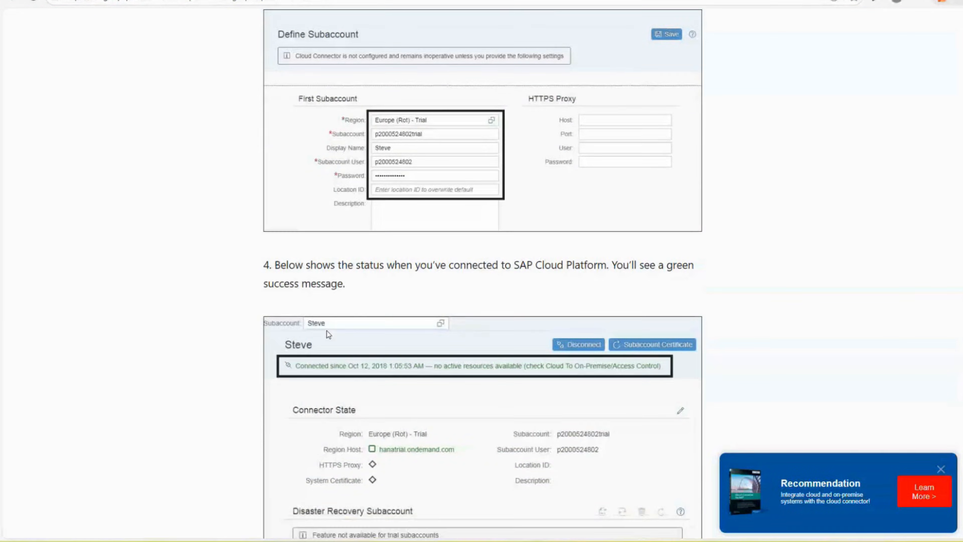
pyautogui.scroll(-2, 327, 331)
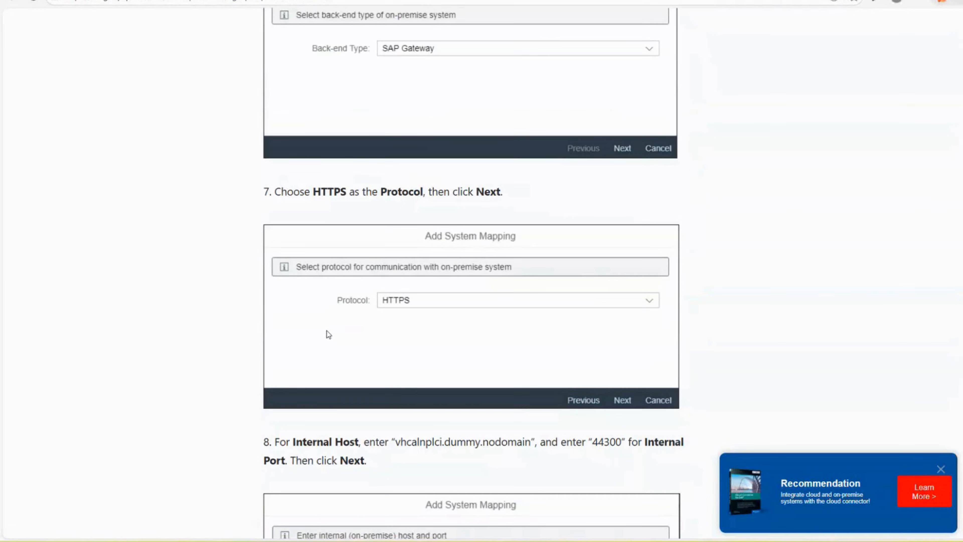
pyautogui.scroll(6, 329, 334)
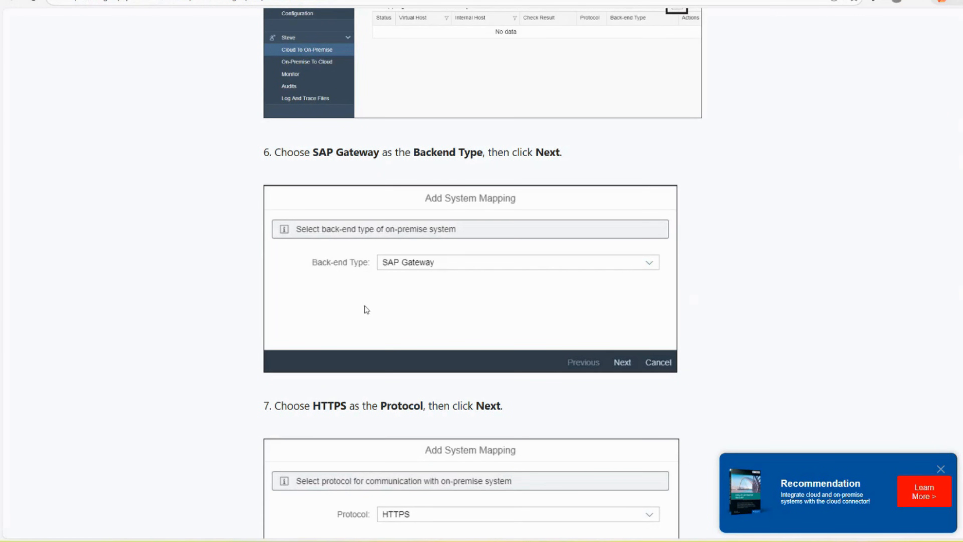
pyautogui.scroll(-6, 395, 308)
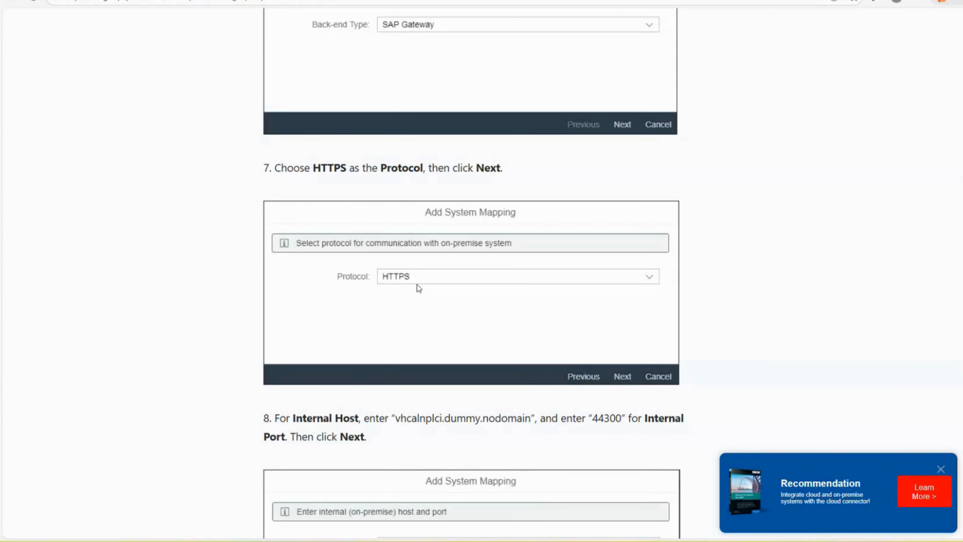
pyautogui.scroll(-8, 418, 289)
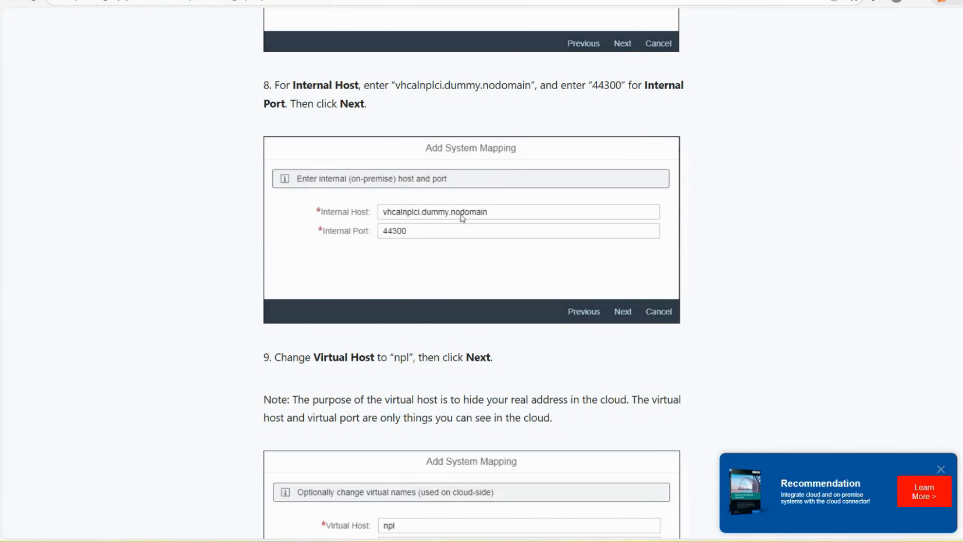
pyautogui.scroll(-5, 428, 237)
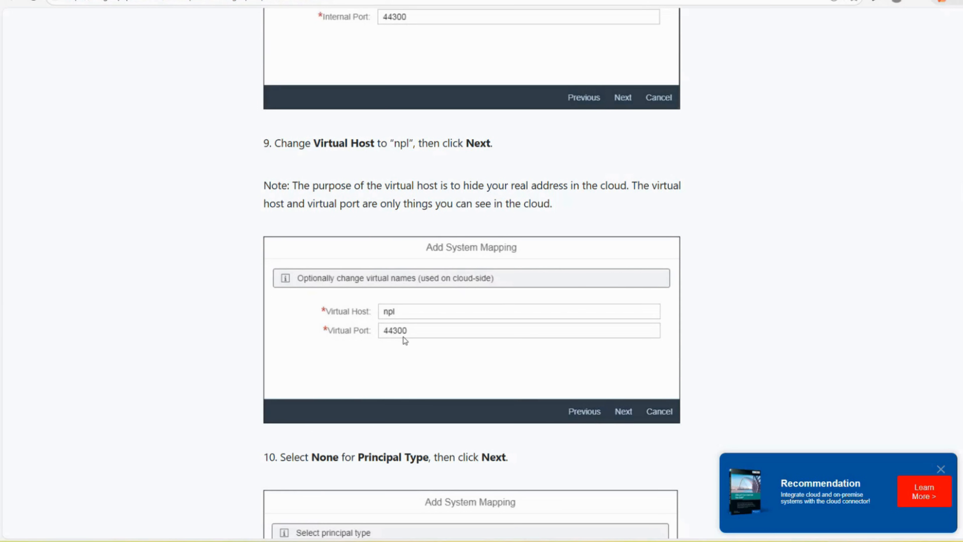
pyautogui.scroll(-1, 408, 340)
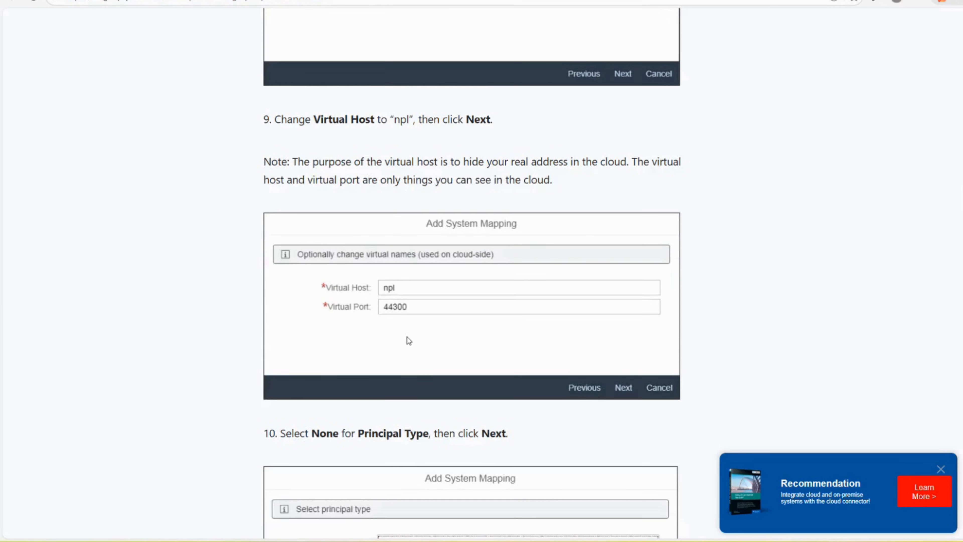
pyautogui.scroll(-12, 408, 340)
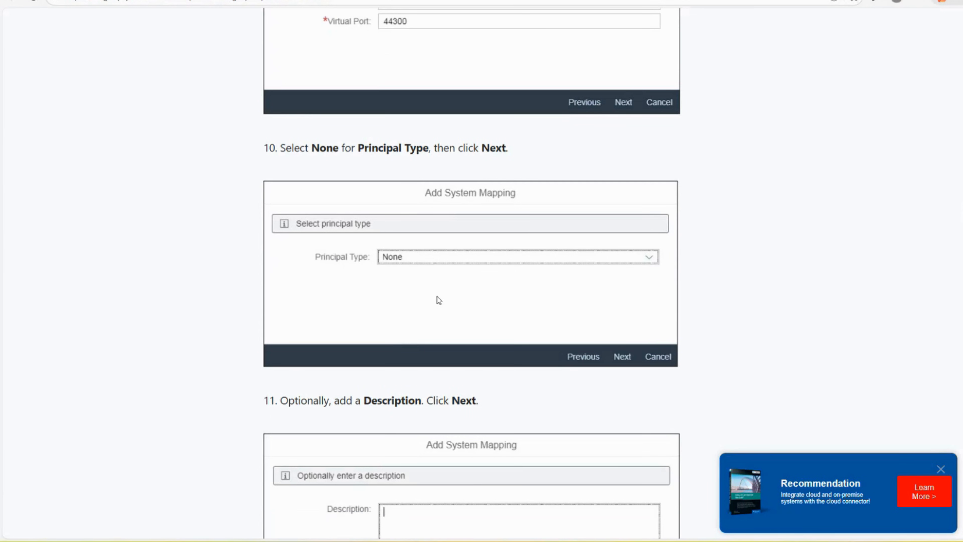
pyautogui.scroll(-1, 445, 311)
pyautogui.scroll(-2, 445, 311)
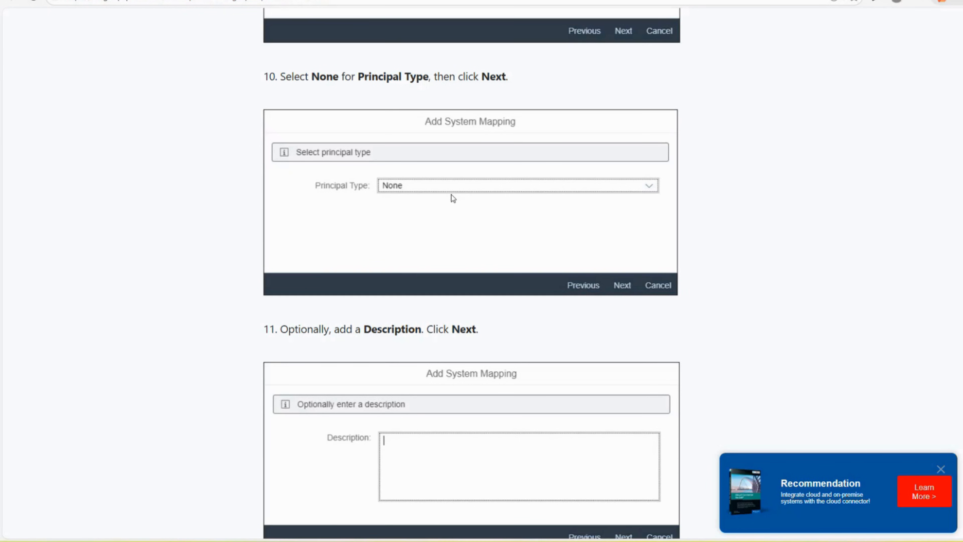
pyautogui.scroll(-8, 454, 198)
# Scroll on to step 14's Add Resource settings (/sap, all sub-paths) and step 15's final status
pyautogui.scroll(-9, 453, 198)
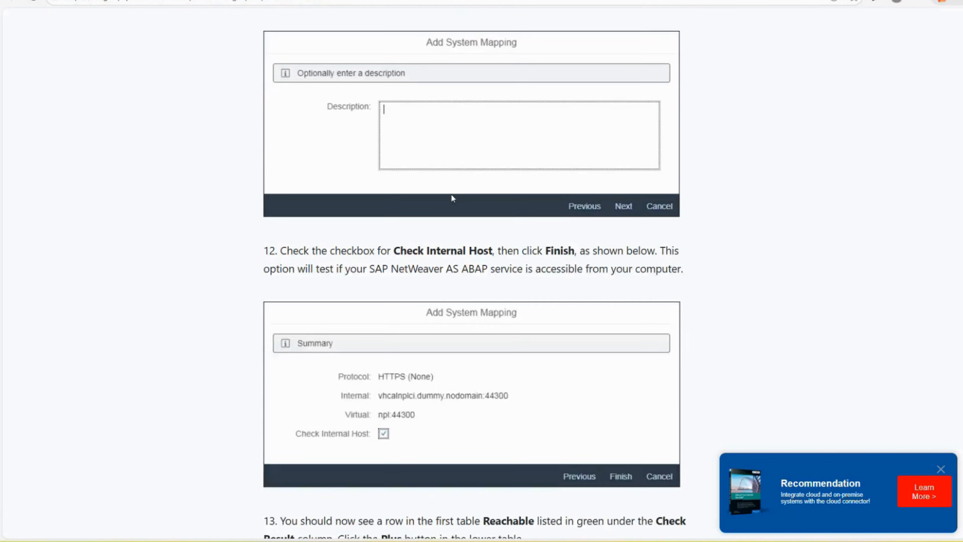
pyautogui.scroll(-3, 453, 198)
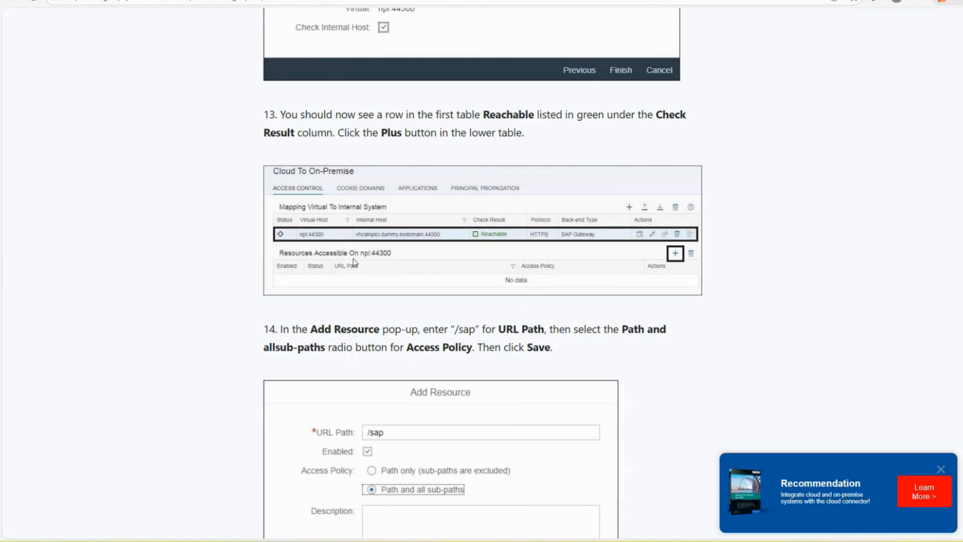
pyautogui.scroll(-4, 396, 255)
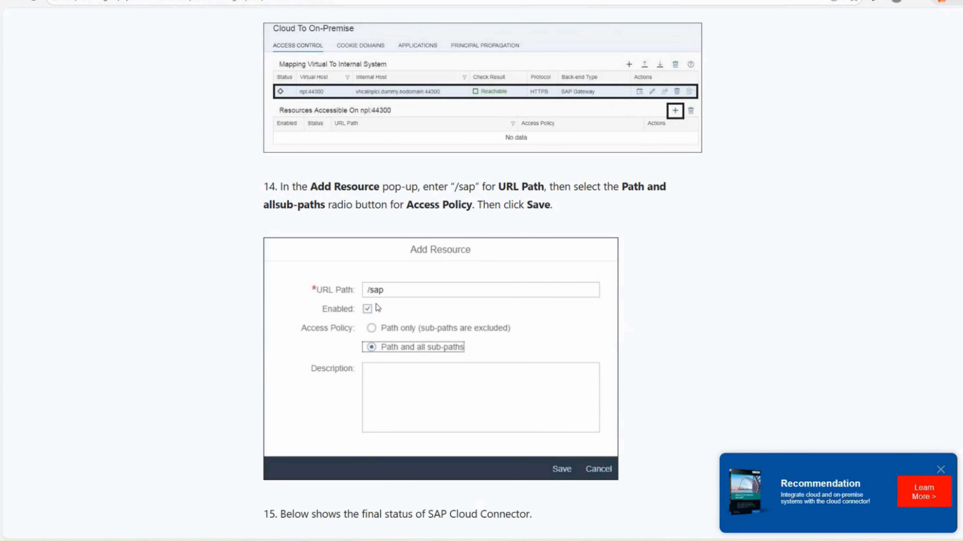
pyautogui.scroll(-2, 456, 413)
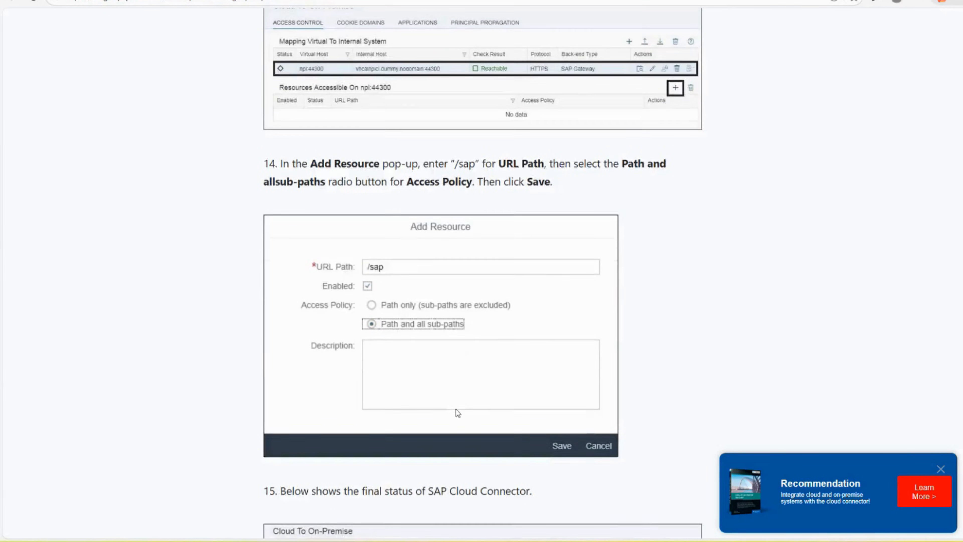
pyautogui.scroll(-3, 458, 413)
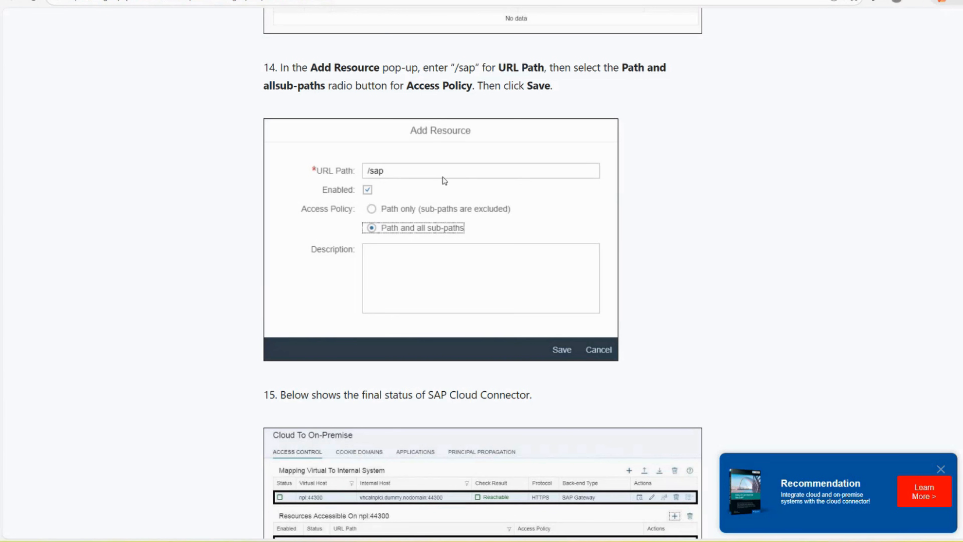
pyautogui.scroll(-7, 481, 271)
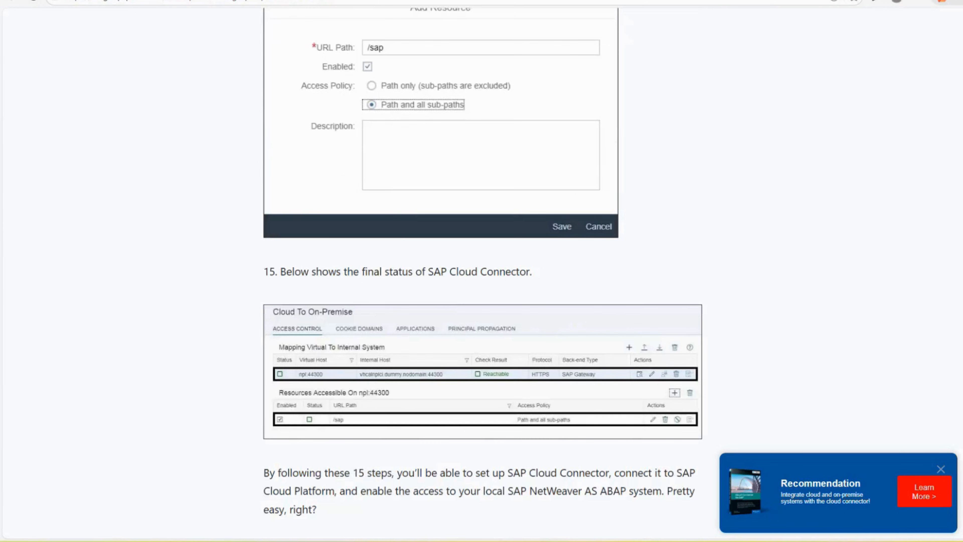
pyautogui.scroll(-8, 481, 271)
pyautogui.scroll(14, 482, 270)
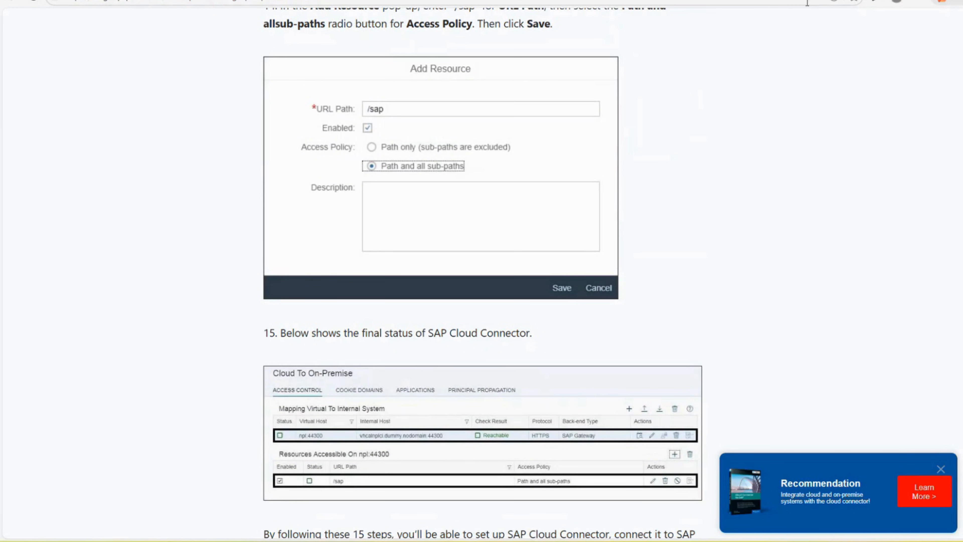
# In the BTP Cockpit's Destinations, create a new destination from scratch and maximize its form
pyautogui.click(231, 0)
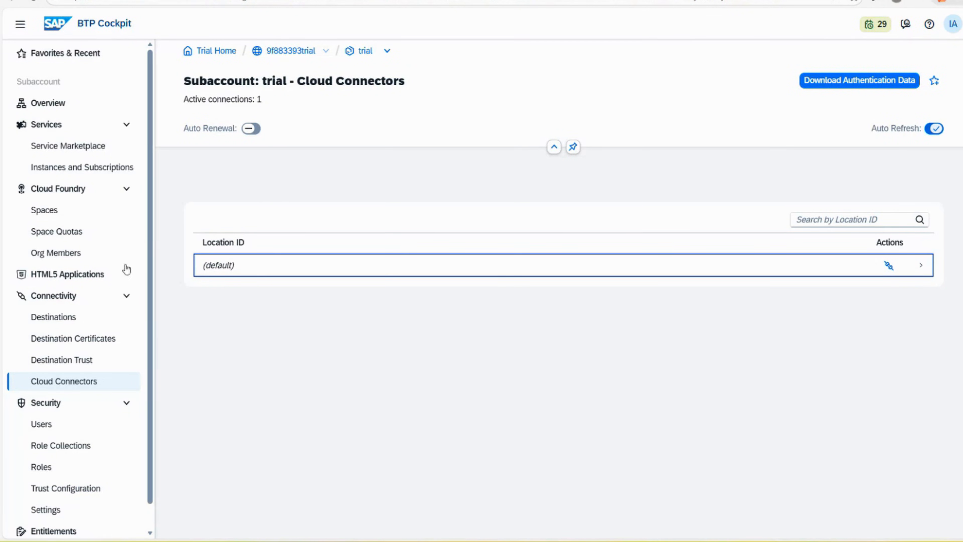
pyautogui.click(59, 322)
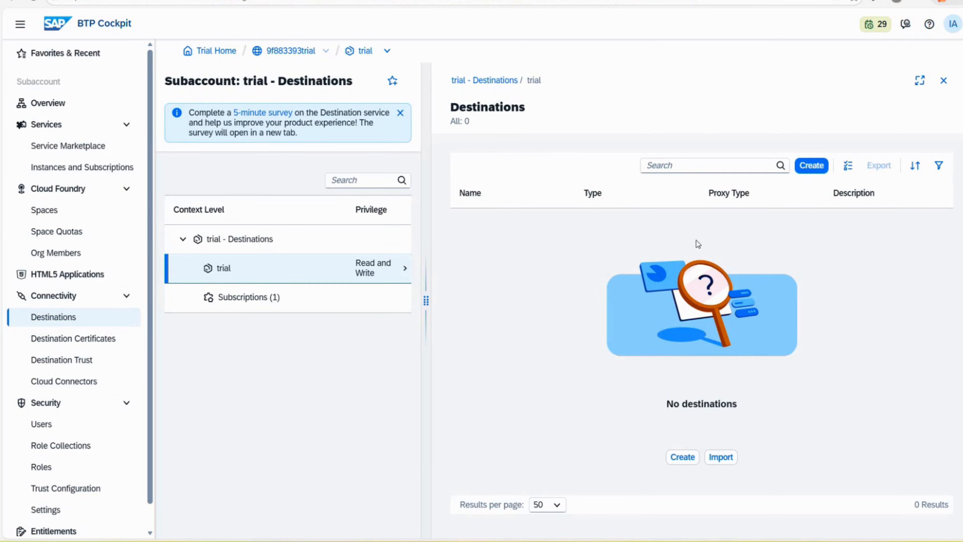
pyautogui.click(811, 169)
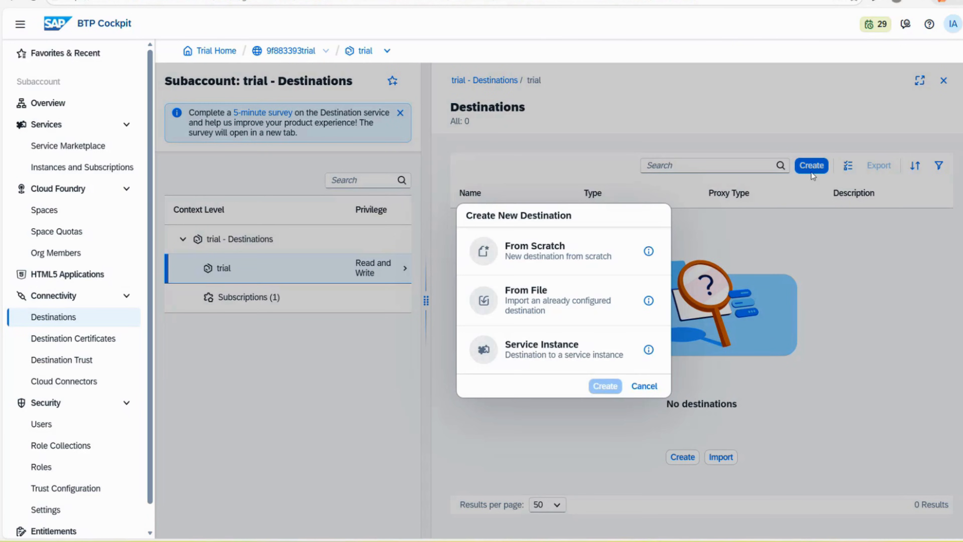
pyautogui.click(575, 258)
pyautogui.click(604, 385)
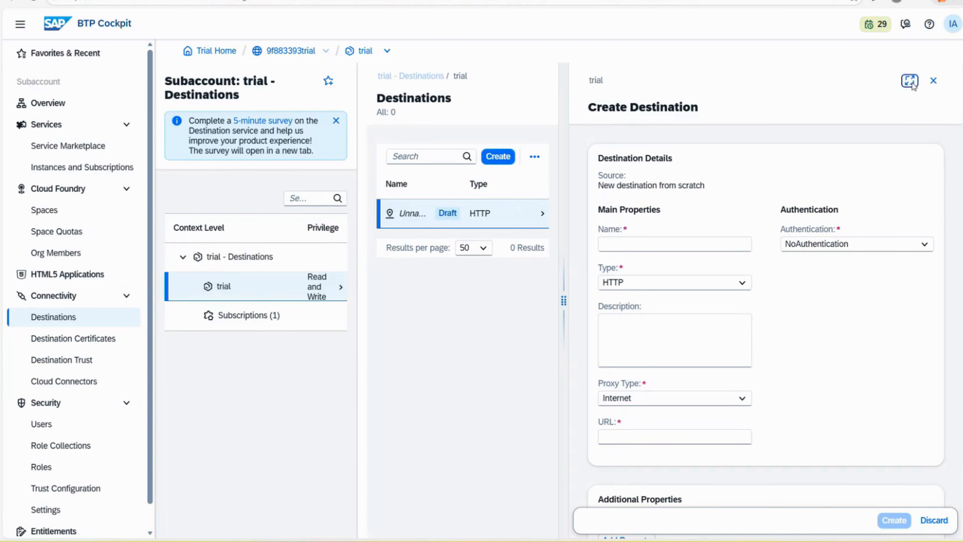
pyautogui.click(910, 82)
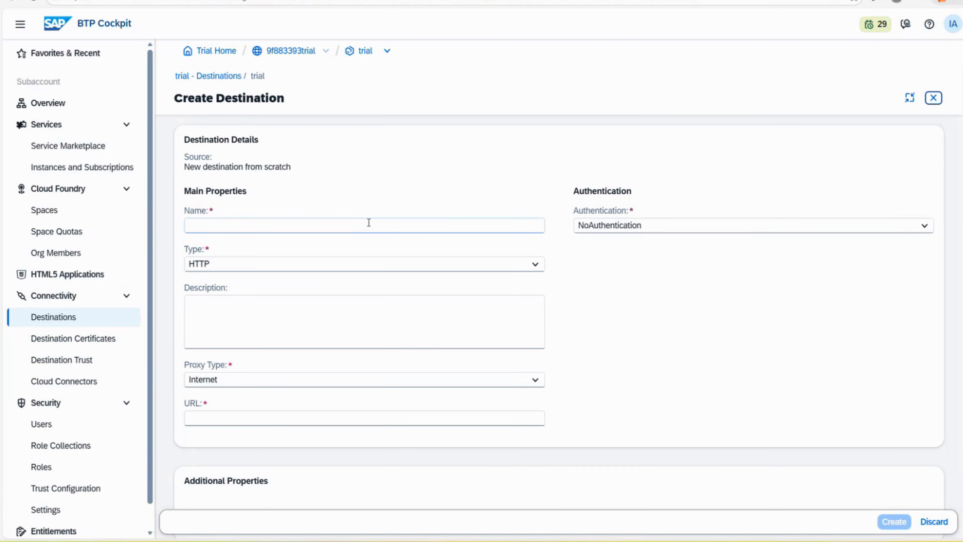
# Set the destination's Authentication to BasicAuthentication, leaving Name and URL empty
pyautogui.click(368, 223)
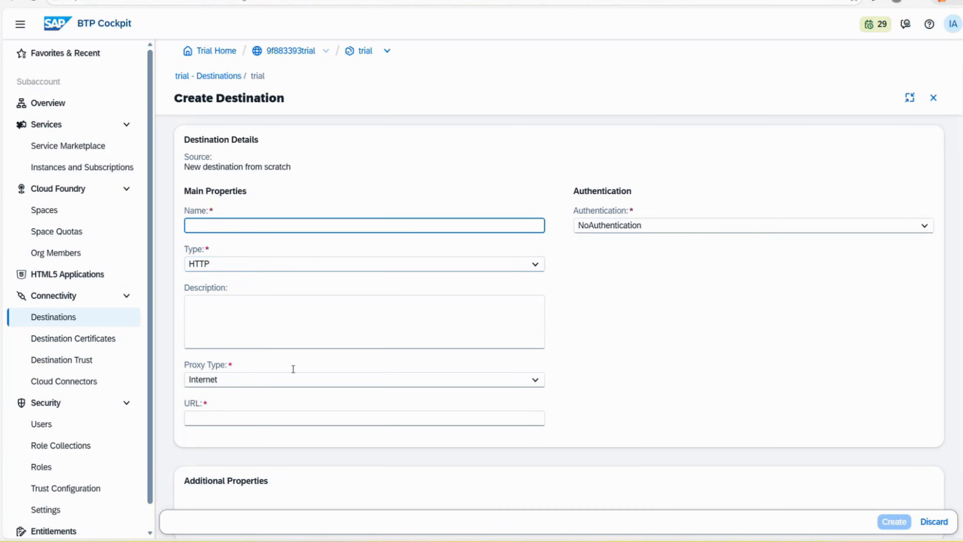
pyautogui.click(227, 418)
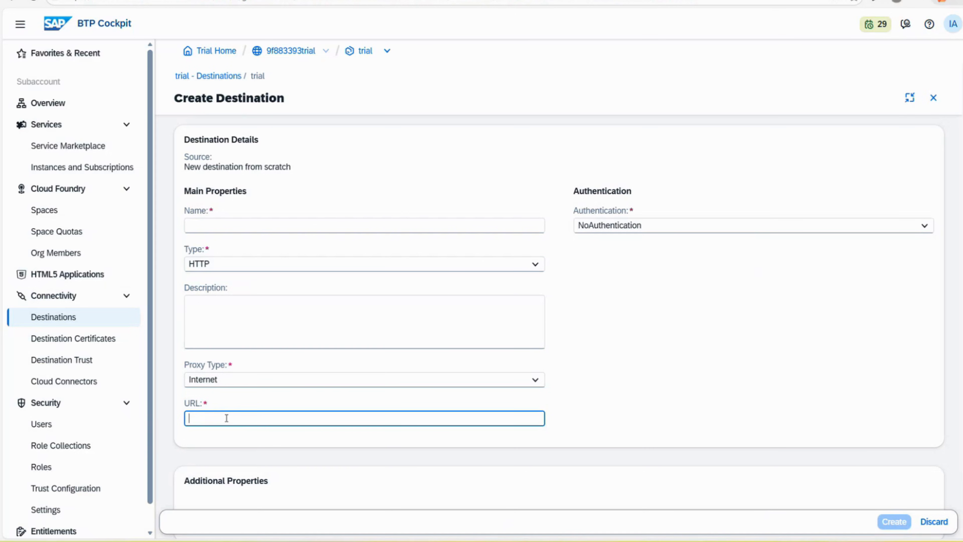
pyautogui.click(663, 228)
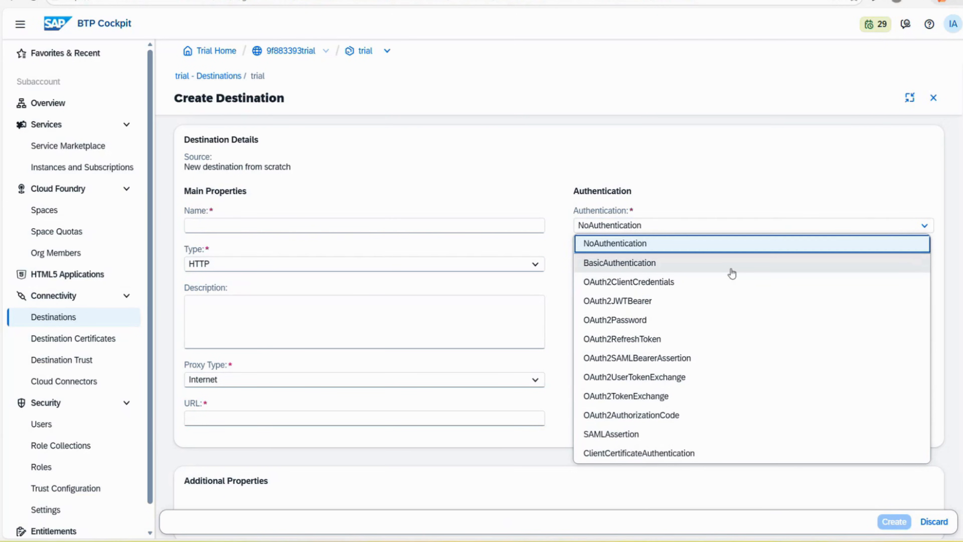
pyautogui.click(731, 272)
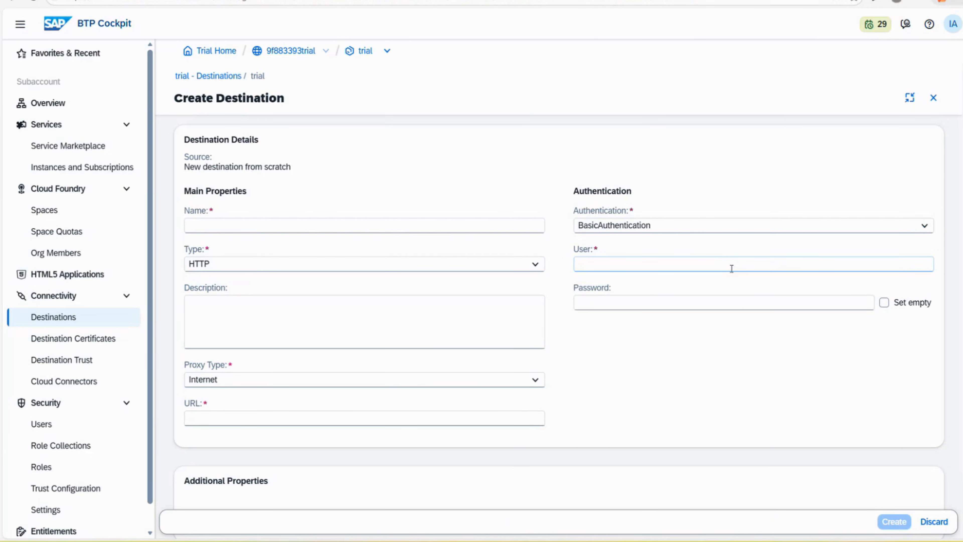
pyautogui.click(673, 227)
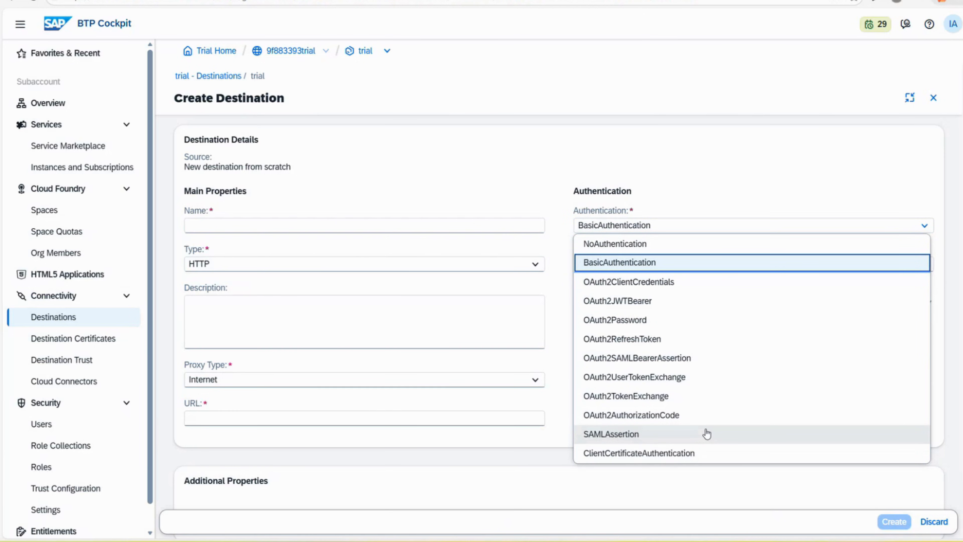
pyautogui.click(739, 166)
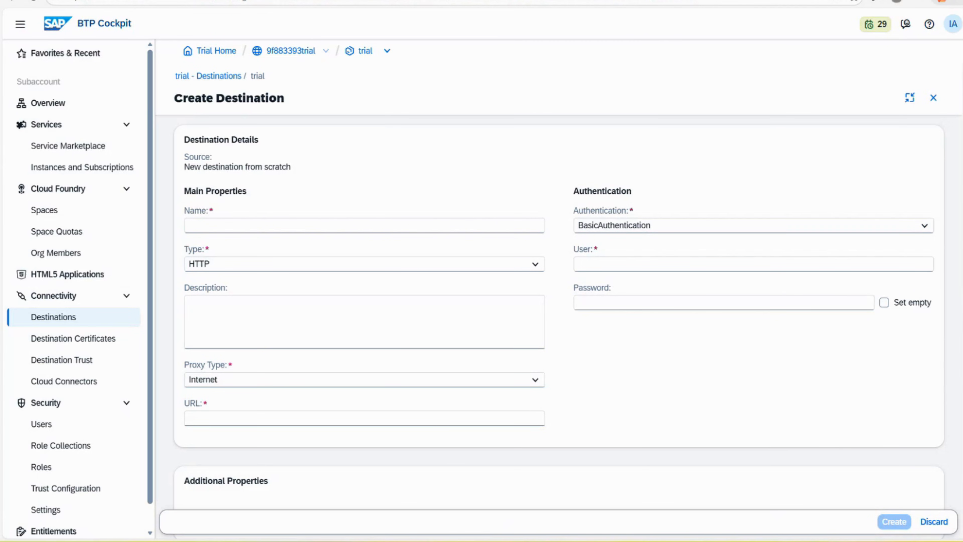
pyautogui.scroll(-1, 559, 311)
pyautogui.scroll(1, 558, 311)
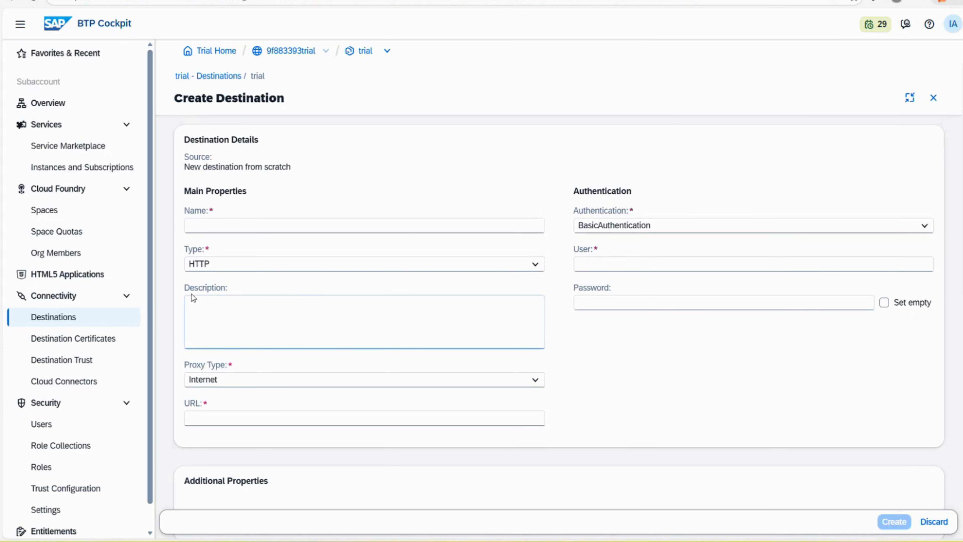
pyautogui.click(217, 228)
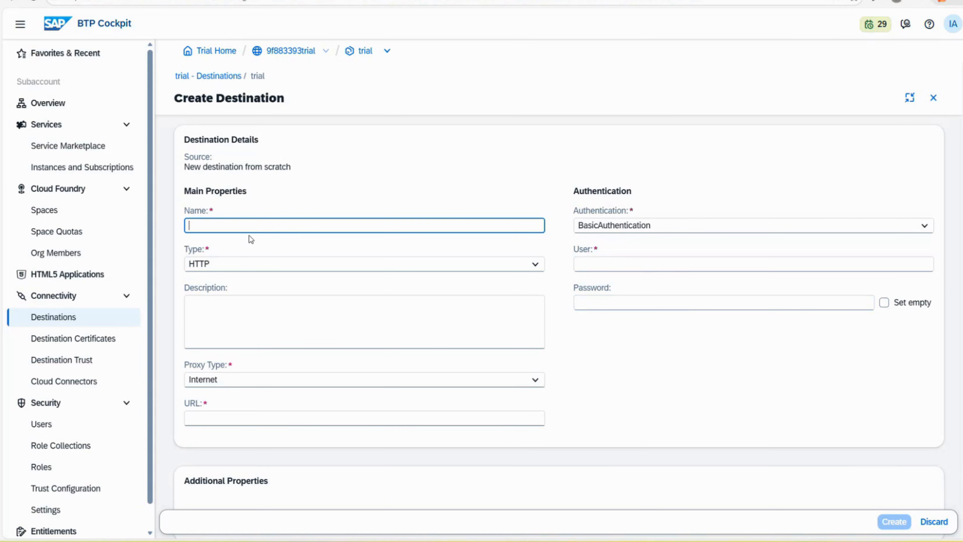
pyautogui.click(407, 314)
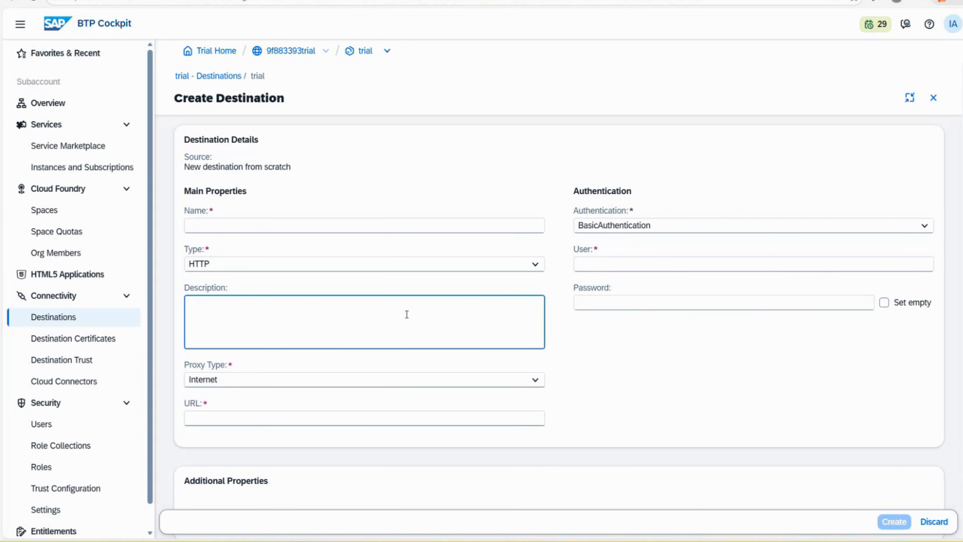